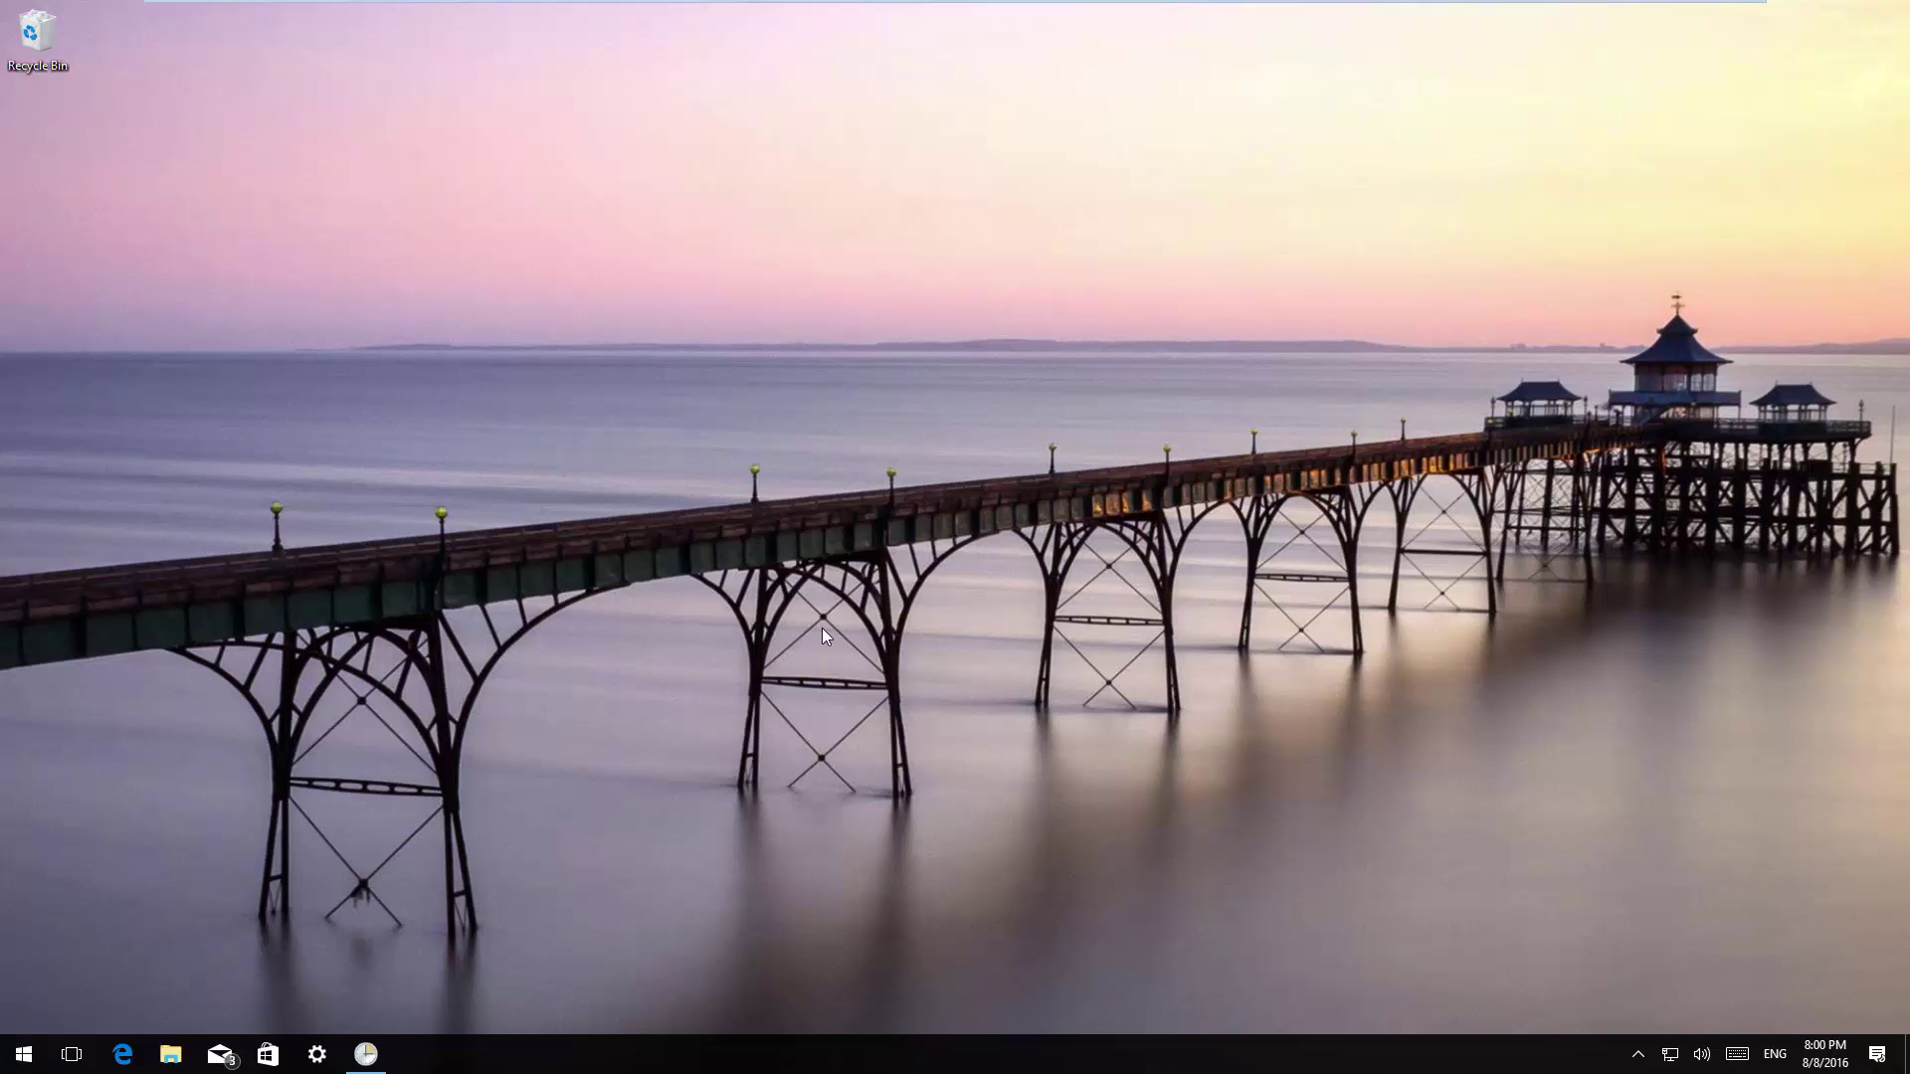
Launch Task Scheduler from a Start search for 'task', then minimize its window.
key("super")
type("t")
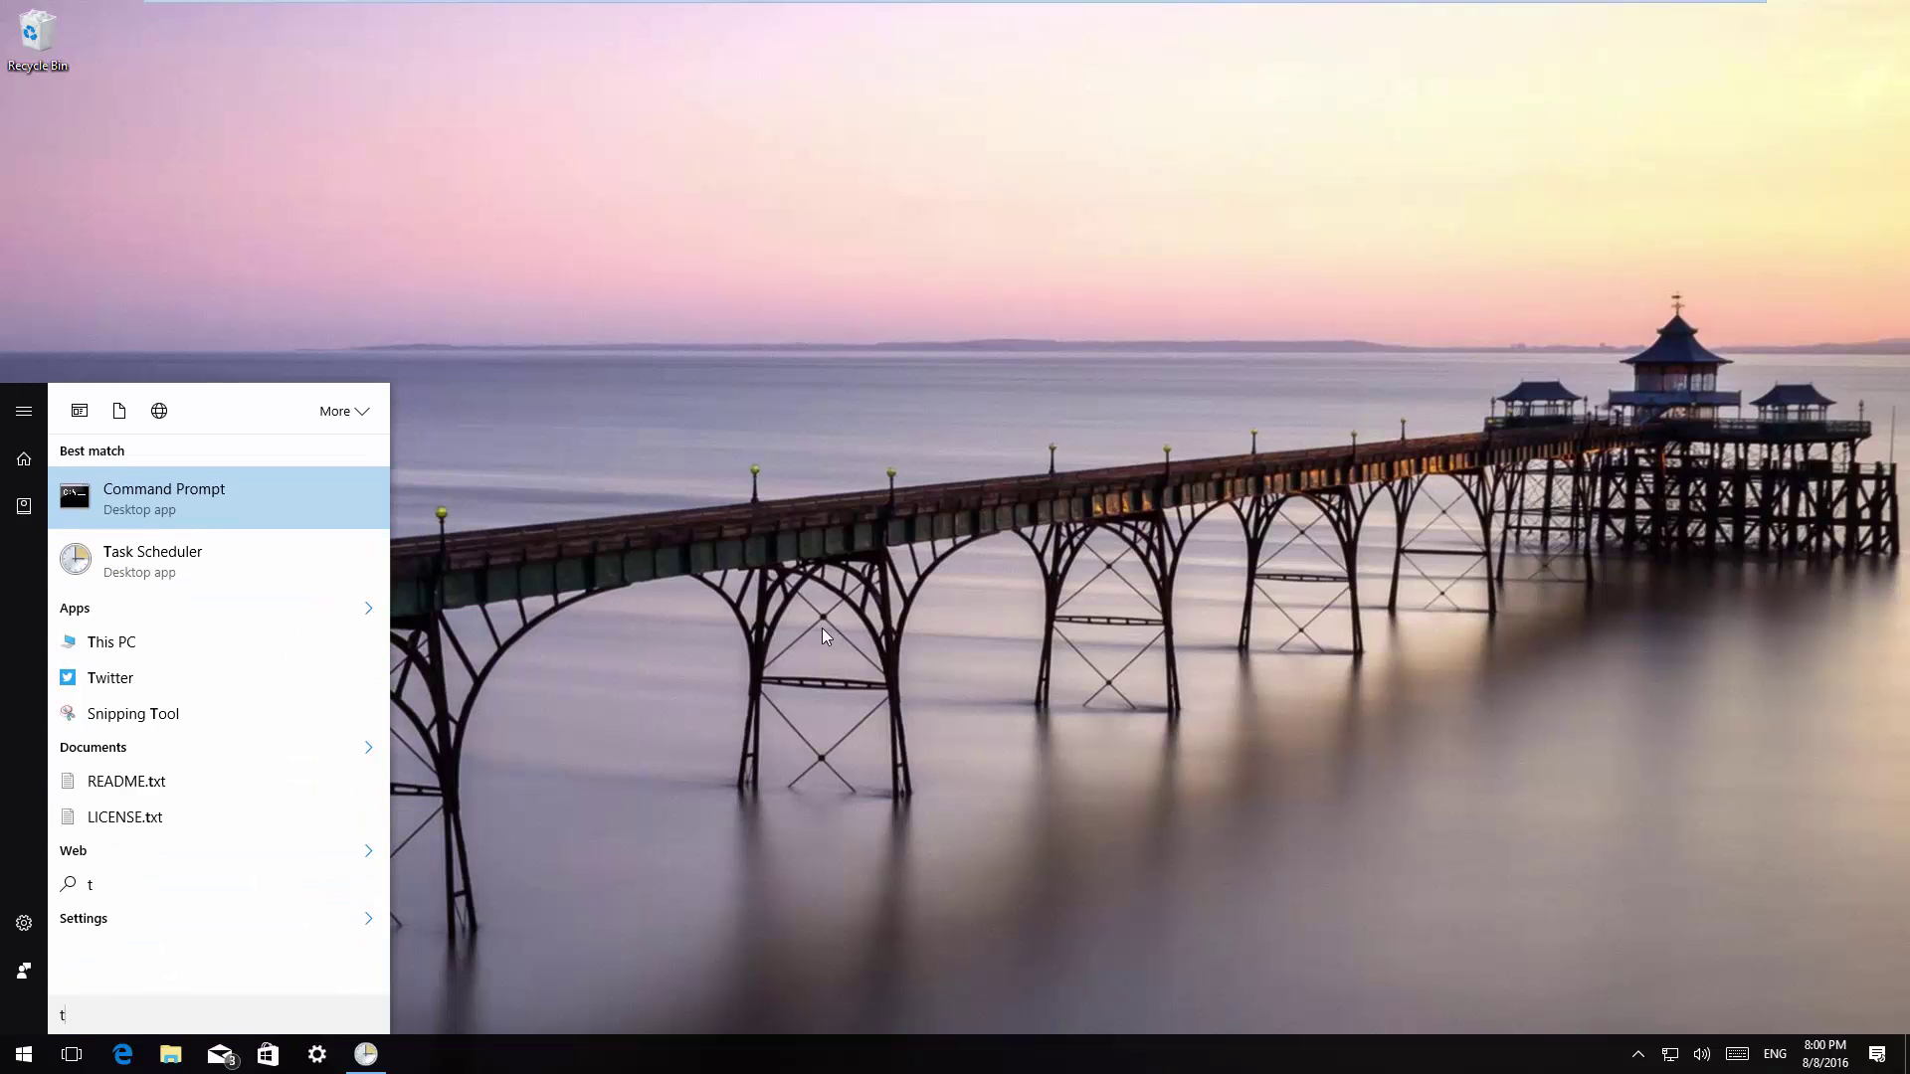
type("ask")
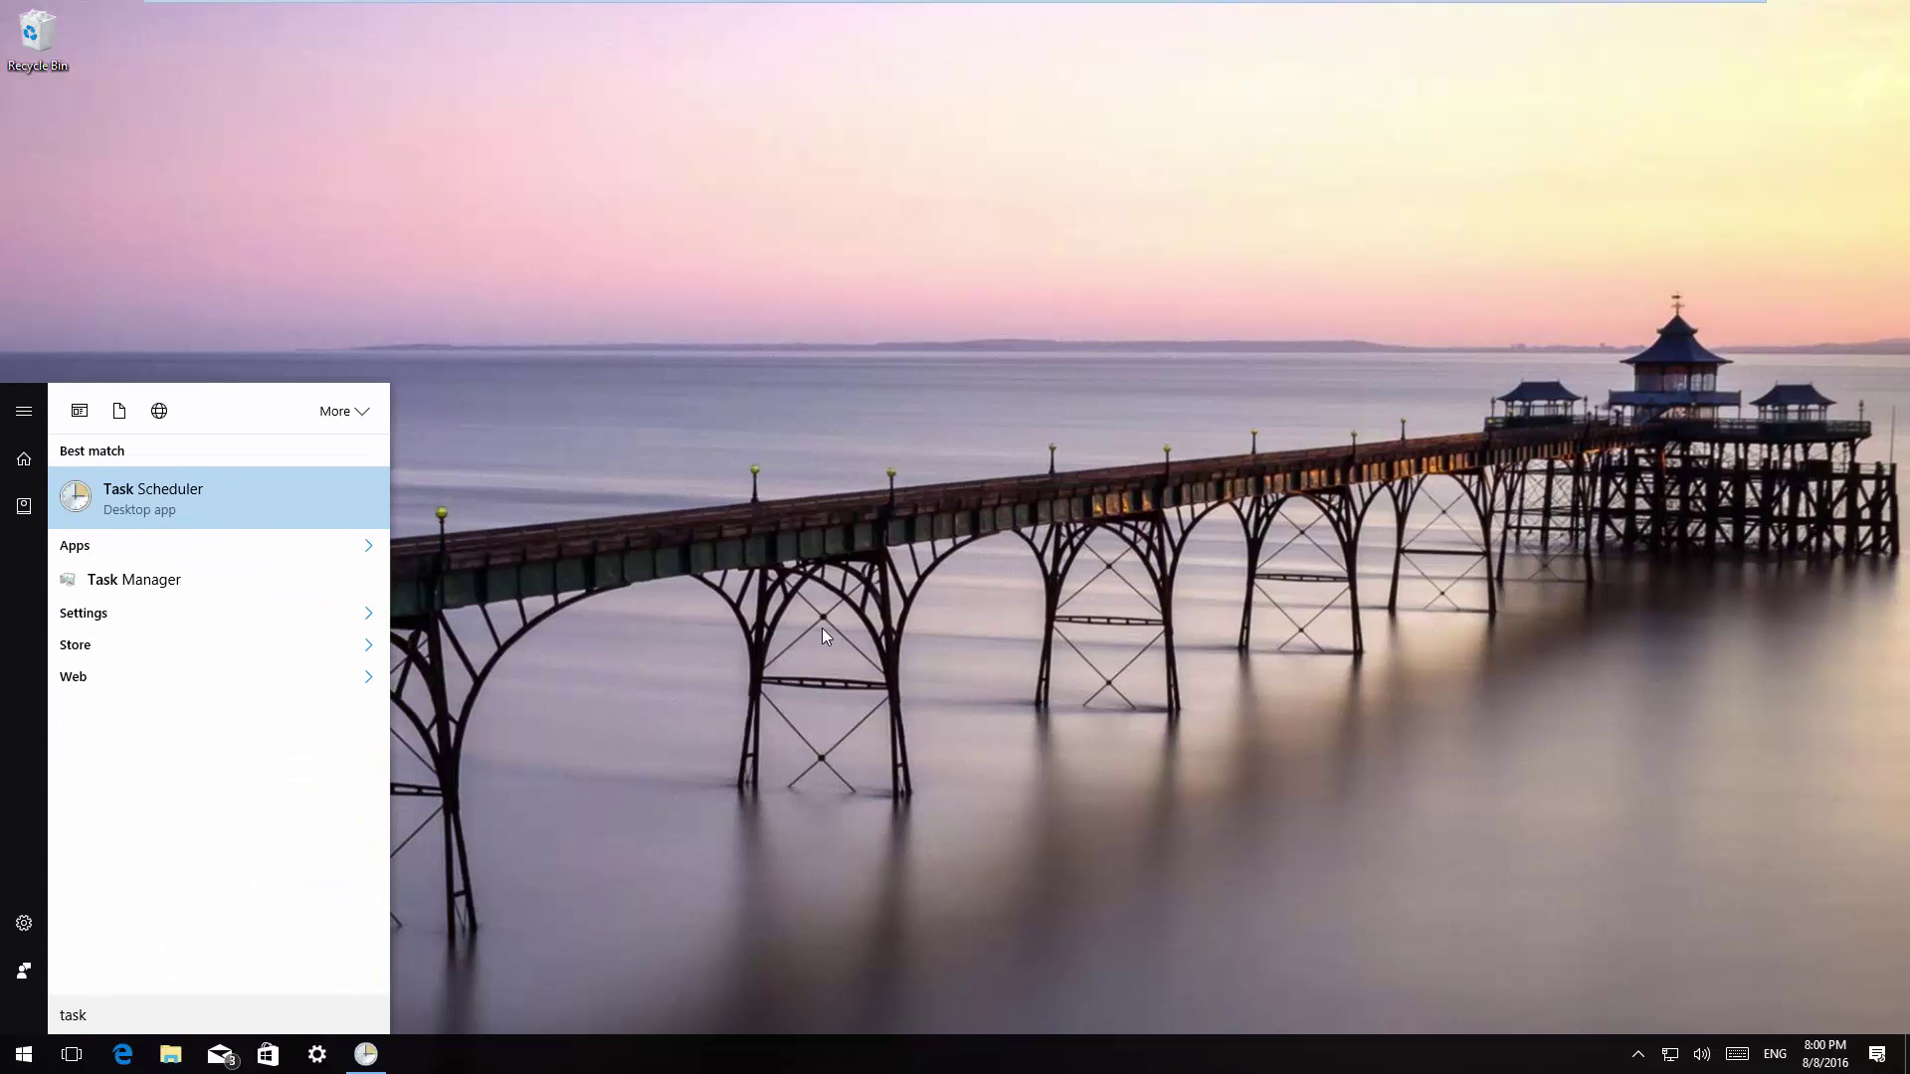
left_click(276, 516)
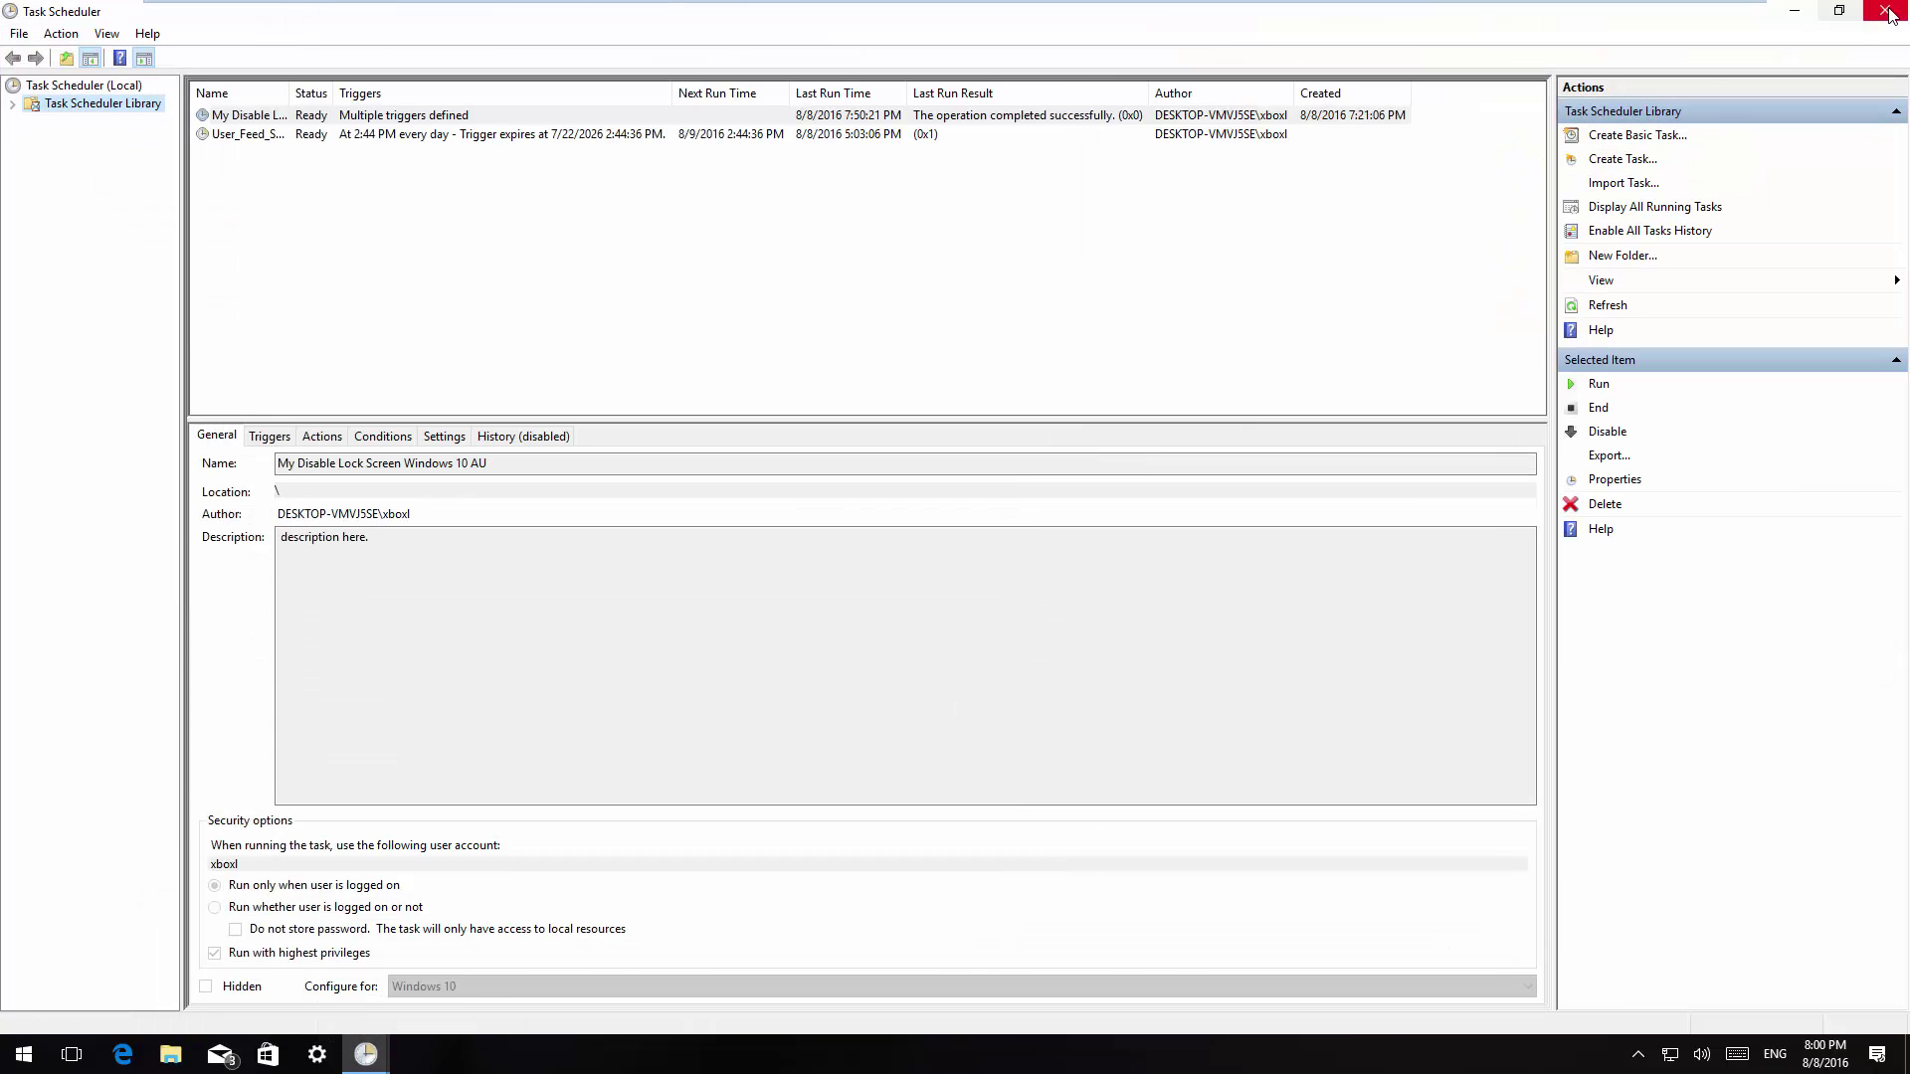
left_click(1887, 12)
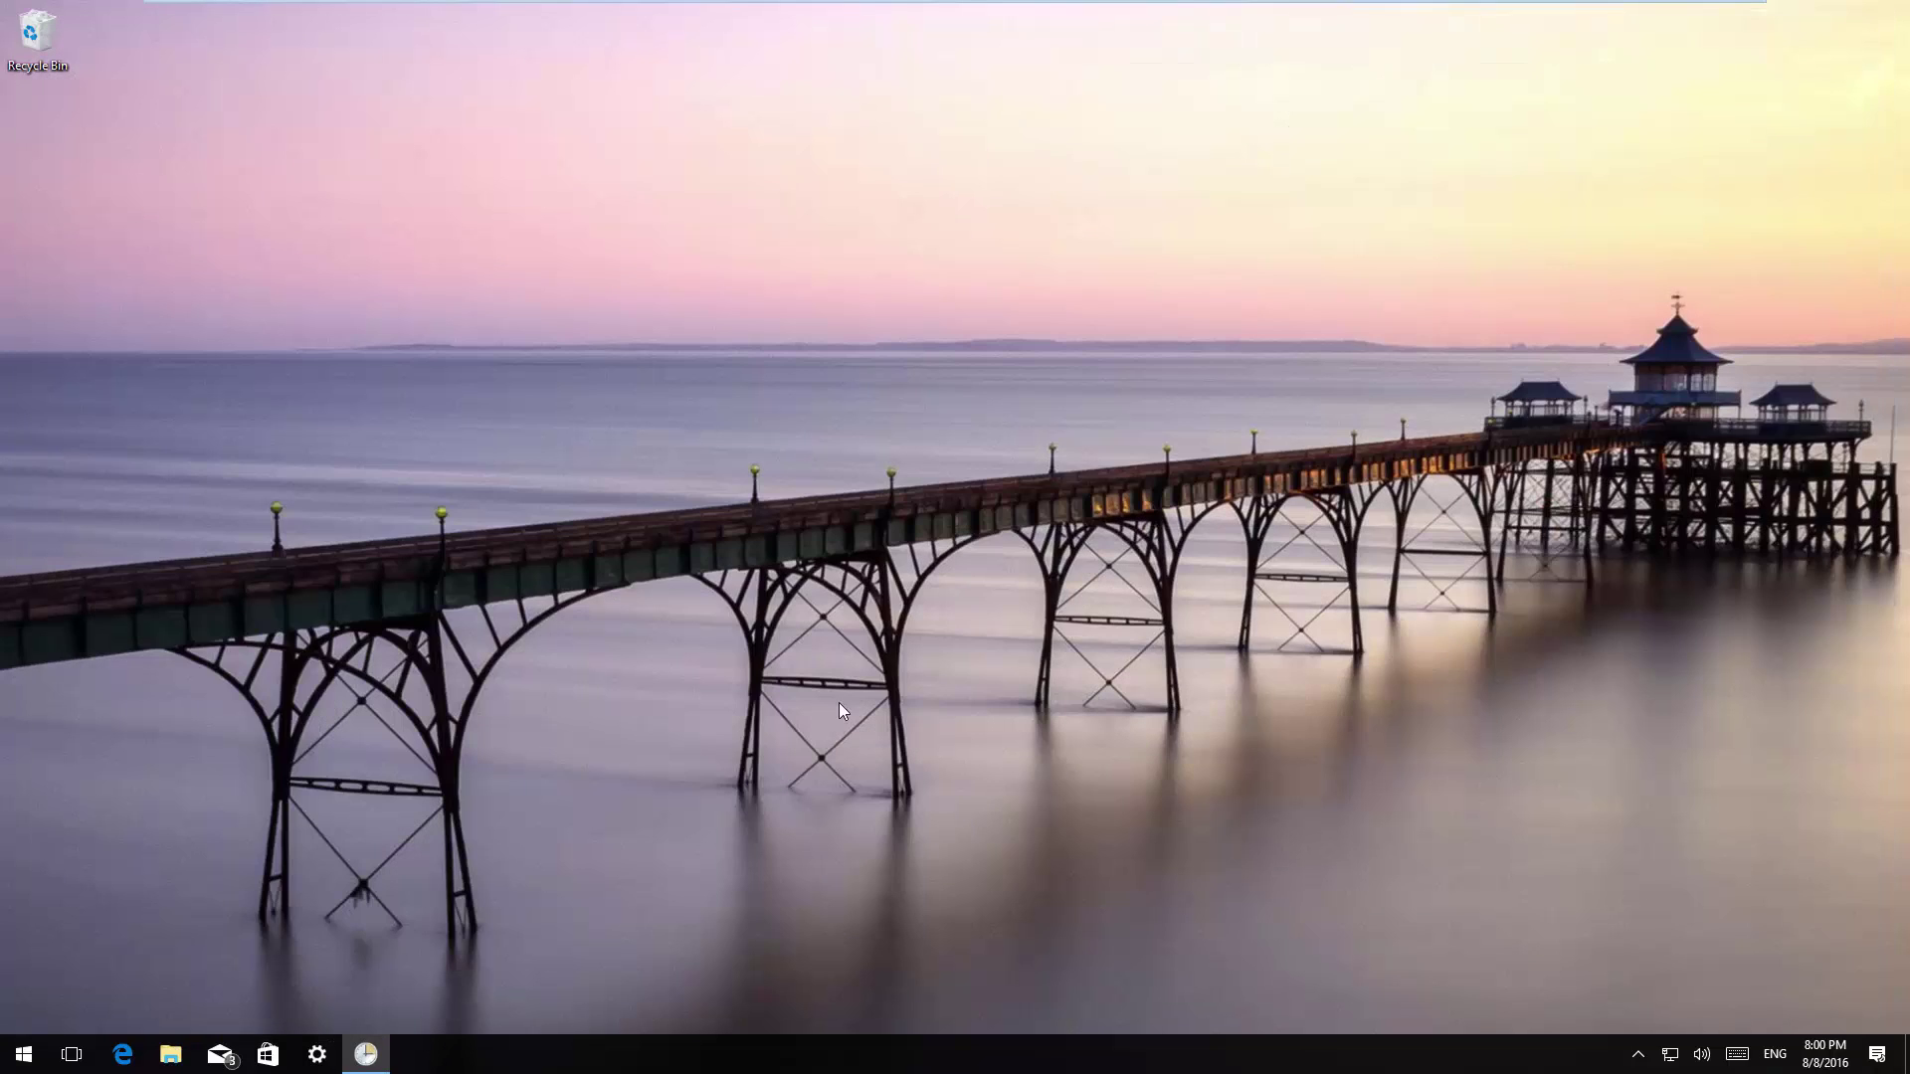
left_click(366, 1055)
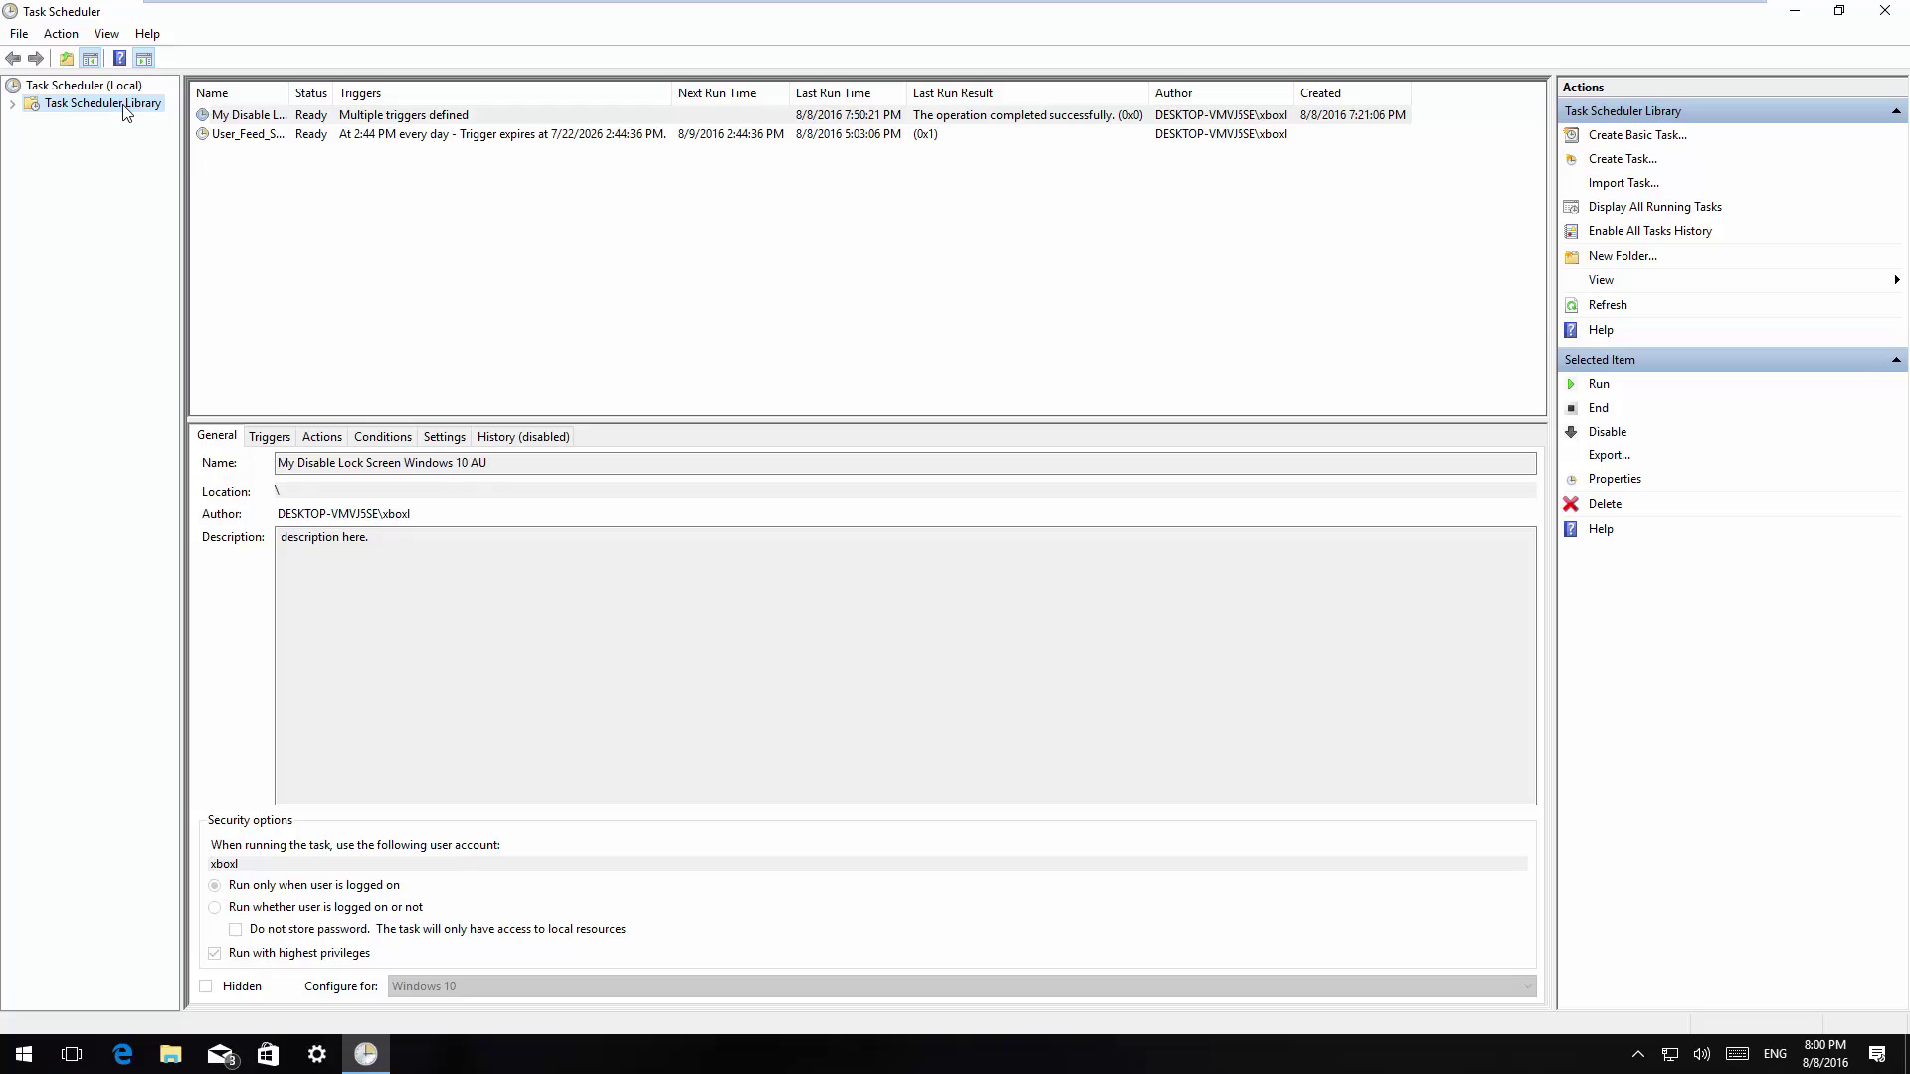
left_click(1620, 166)
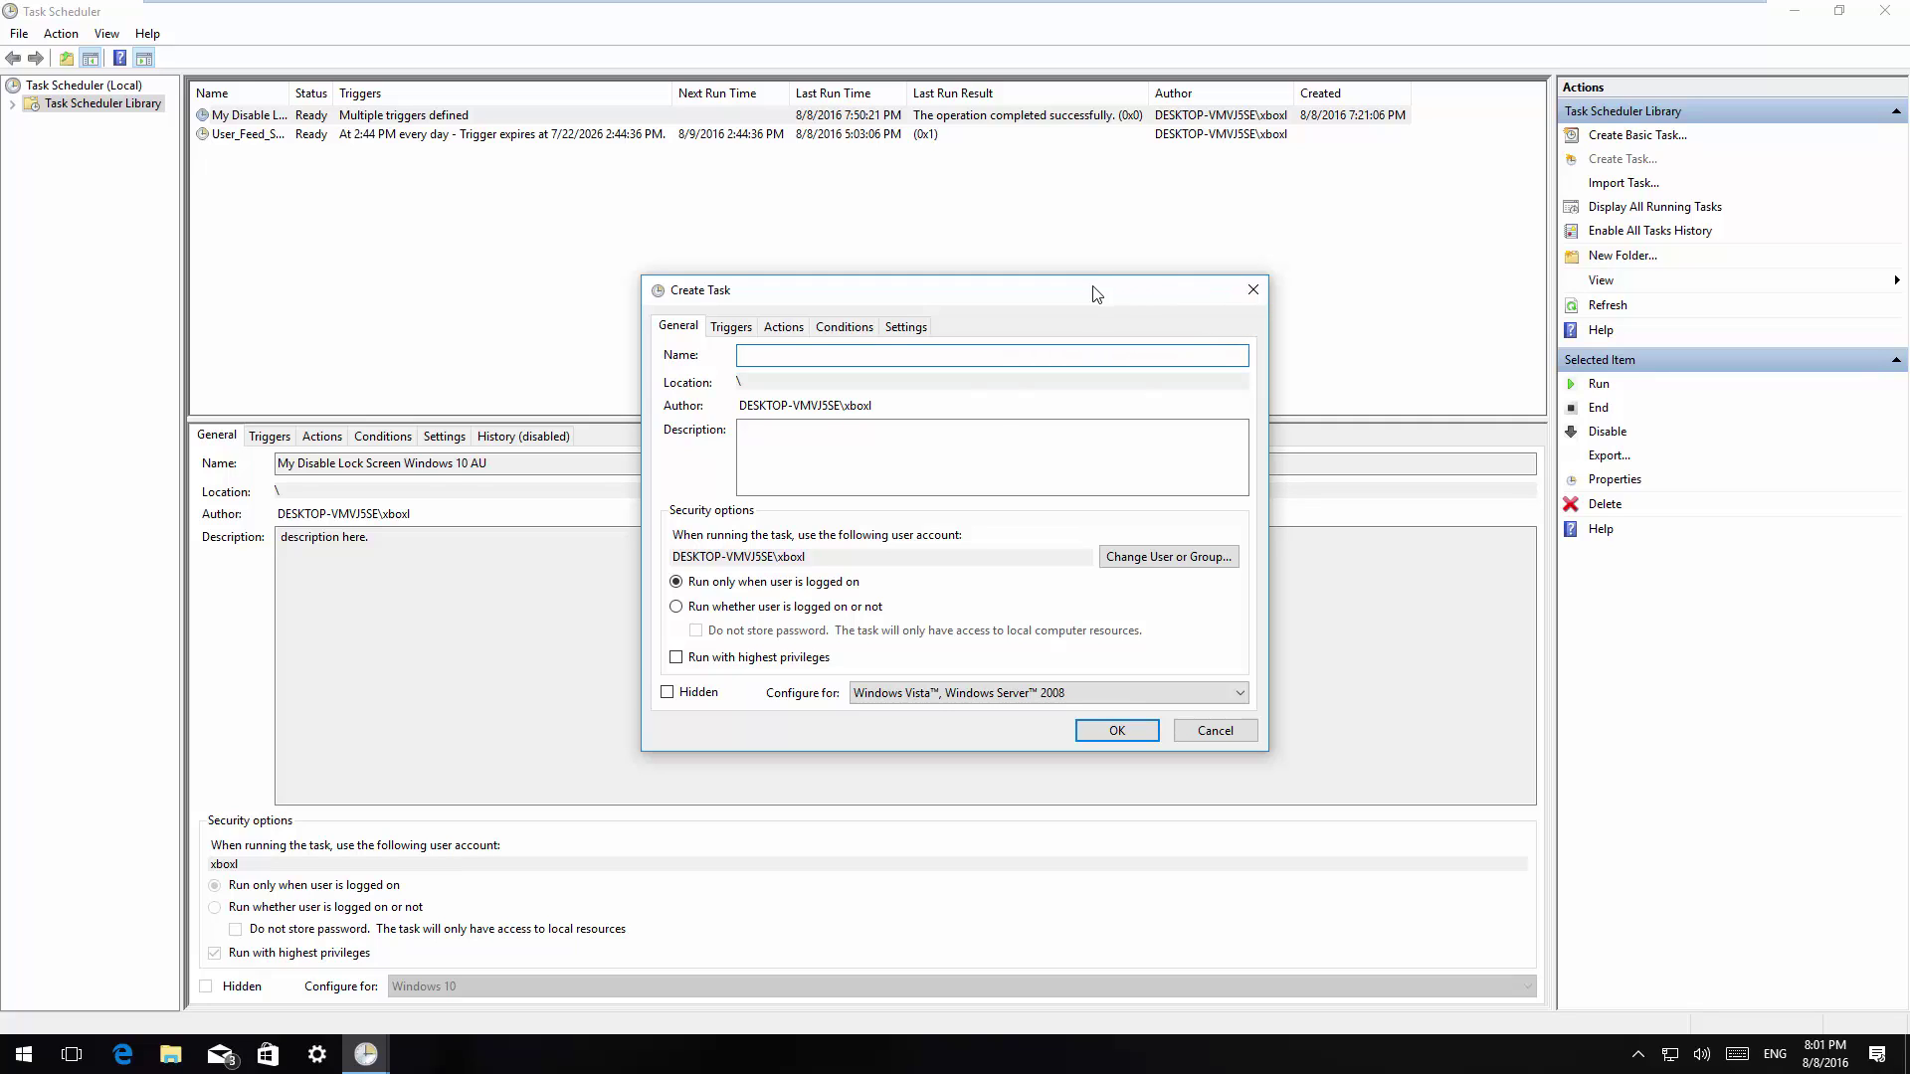
left_click_drag(1095, 290, 940, 301)
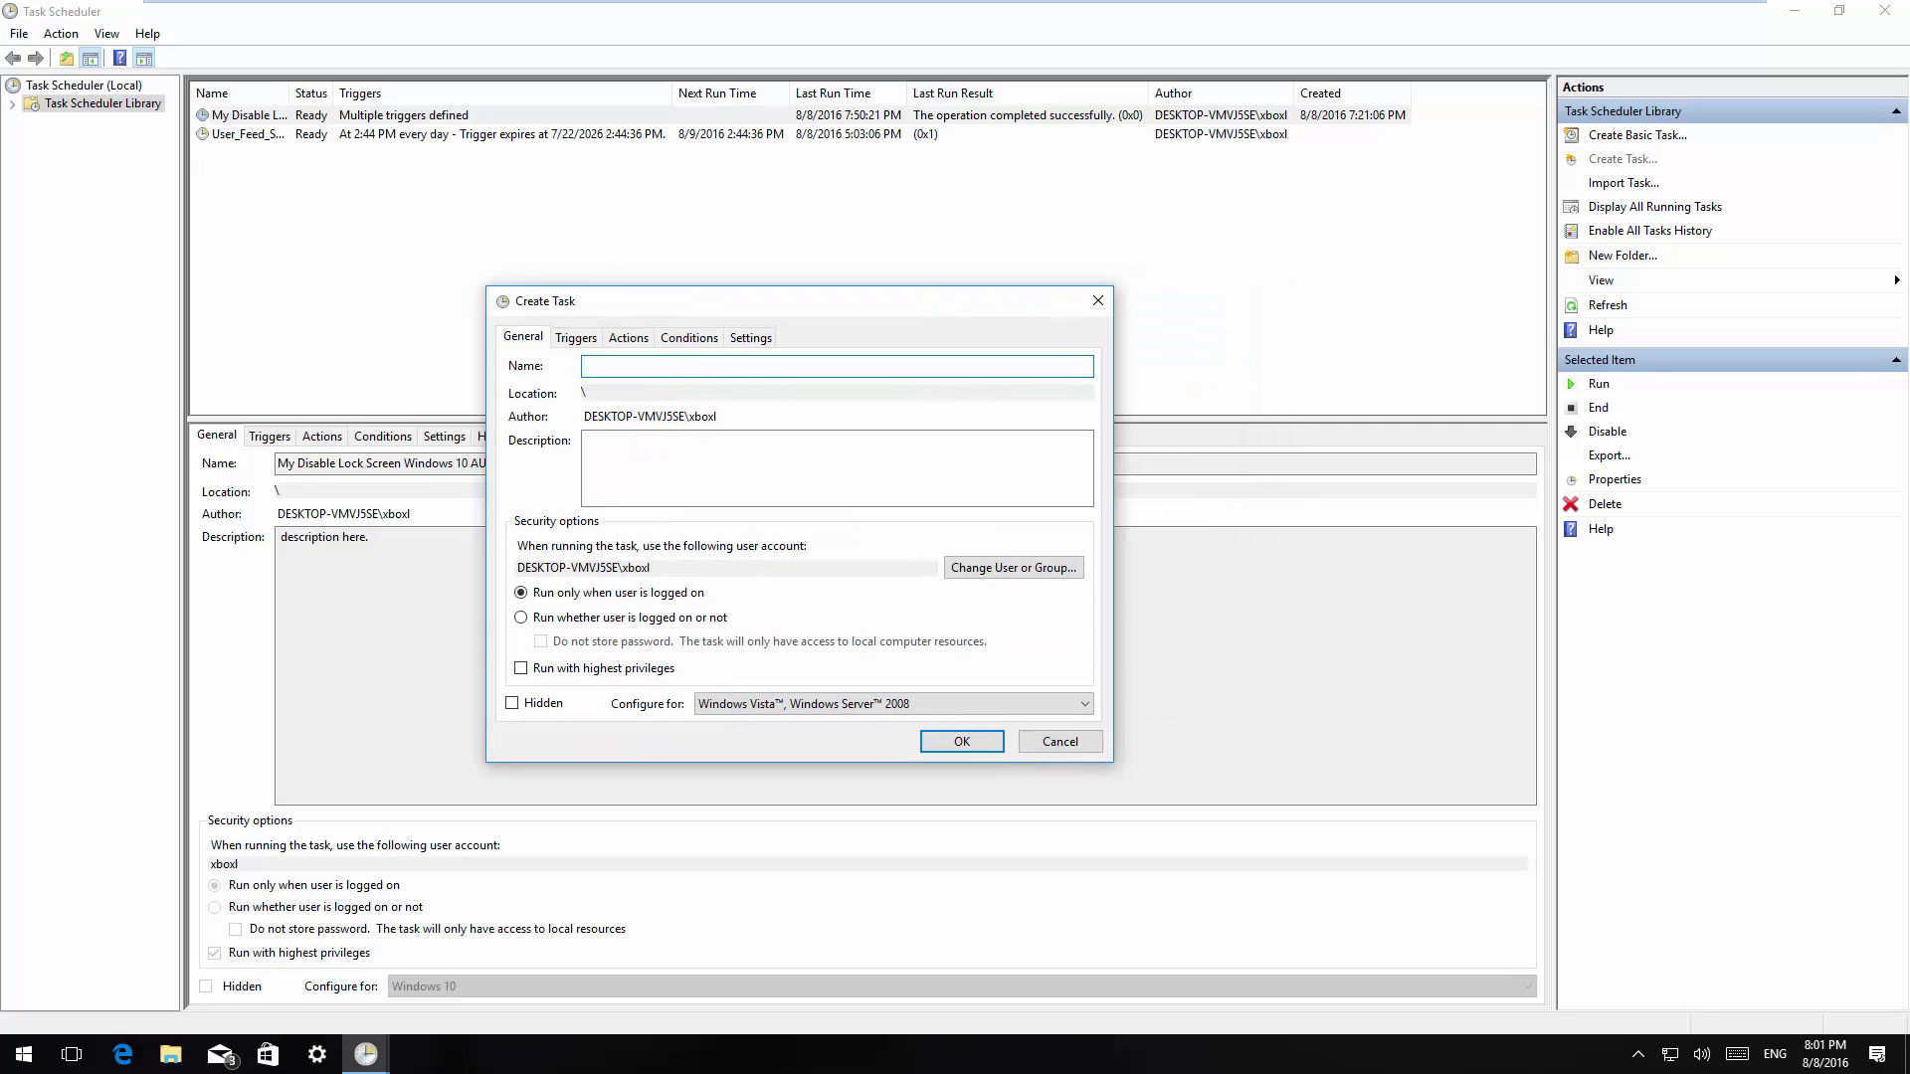
left_click(1098, 303)
Open the My Disable Lock Screen Windows 10 AU task's properties, centre them, and keep Configure for Windows 10.
double_click(362, 121)
left_click_drag(324, 97, 605, 268)
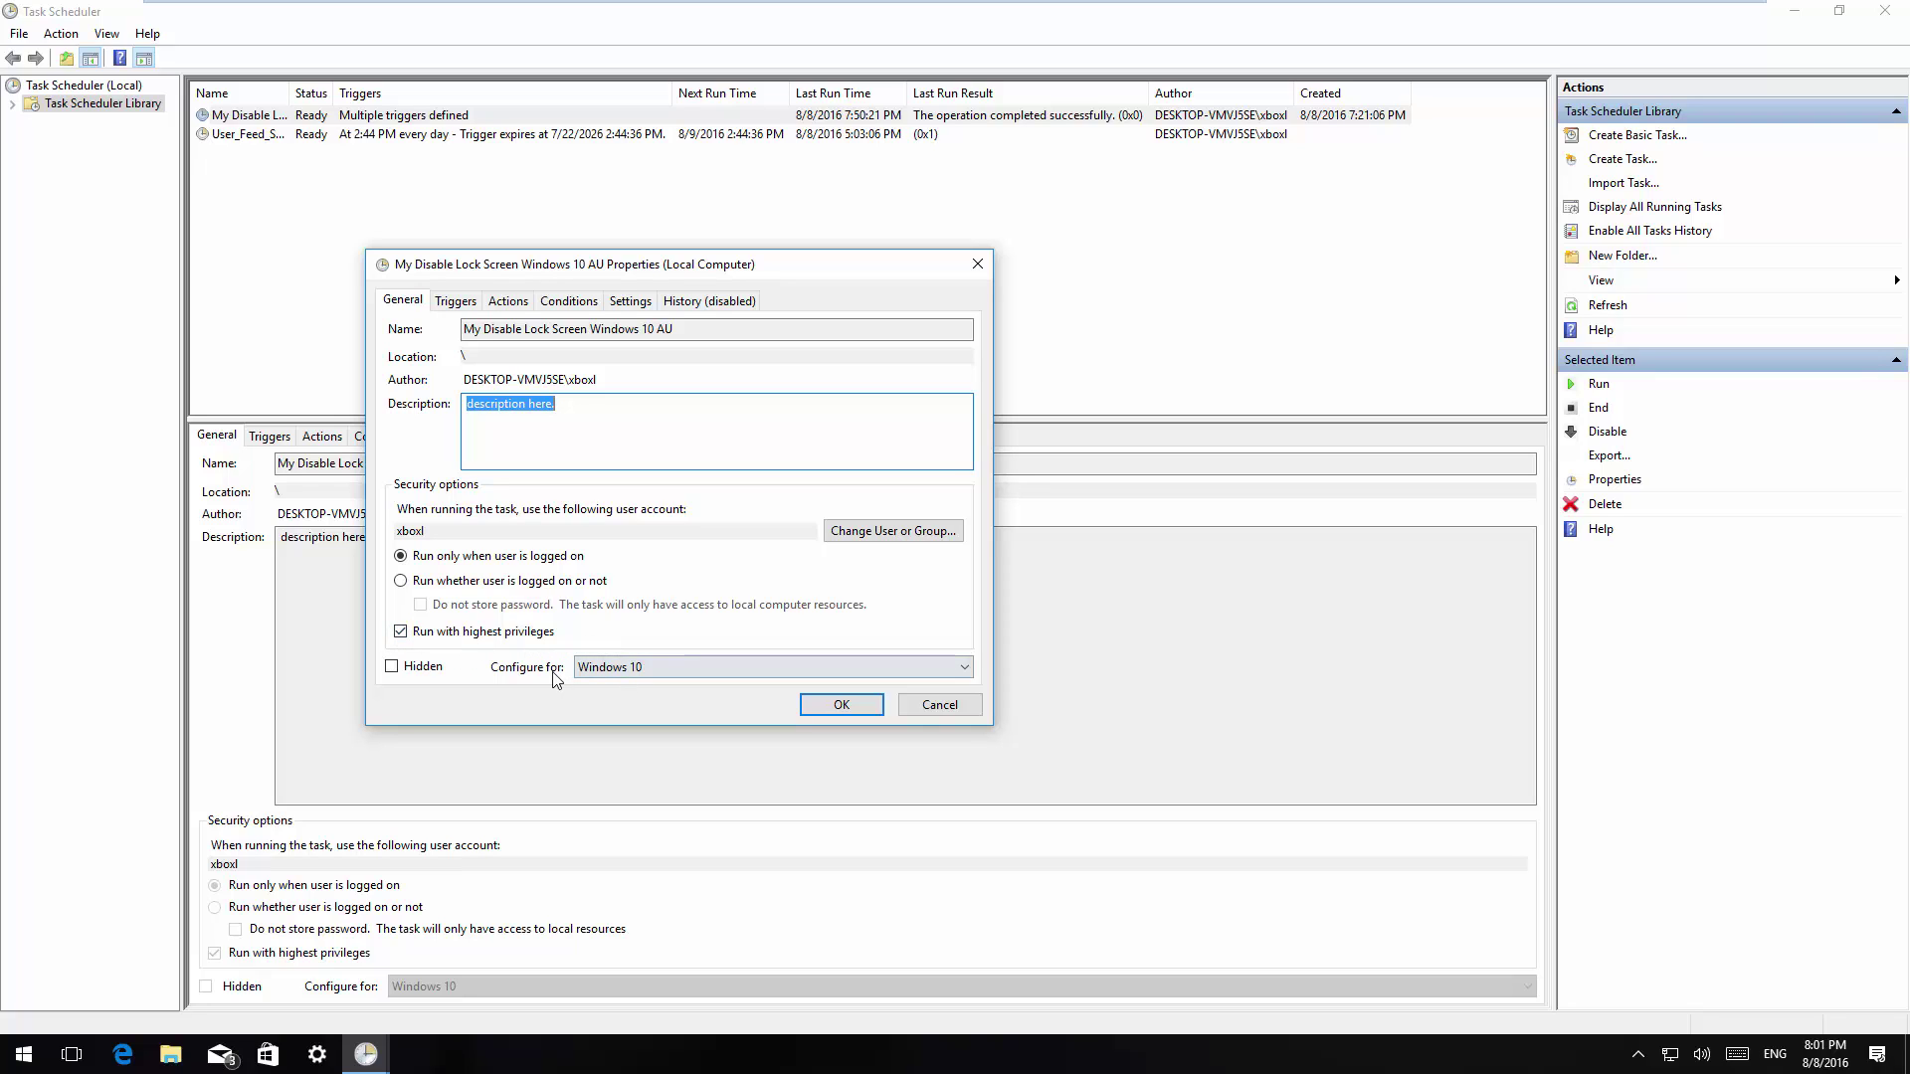
left_click(657, 667)
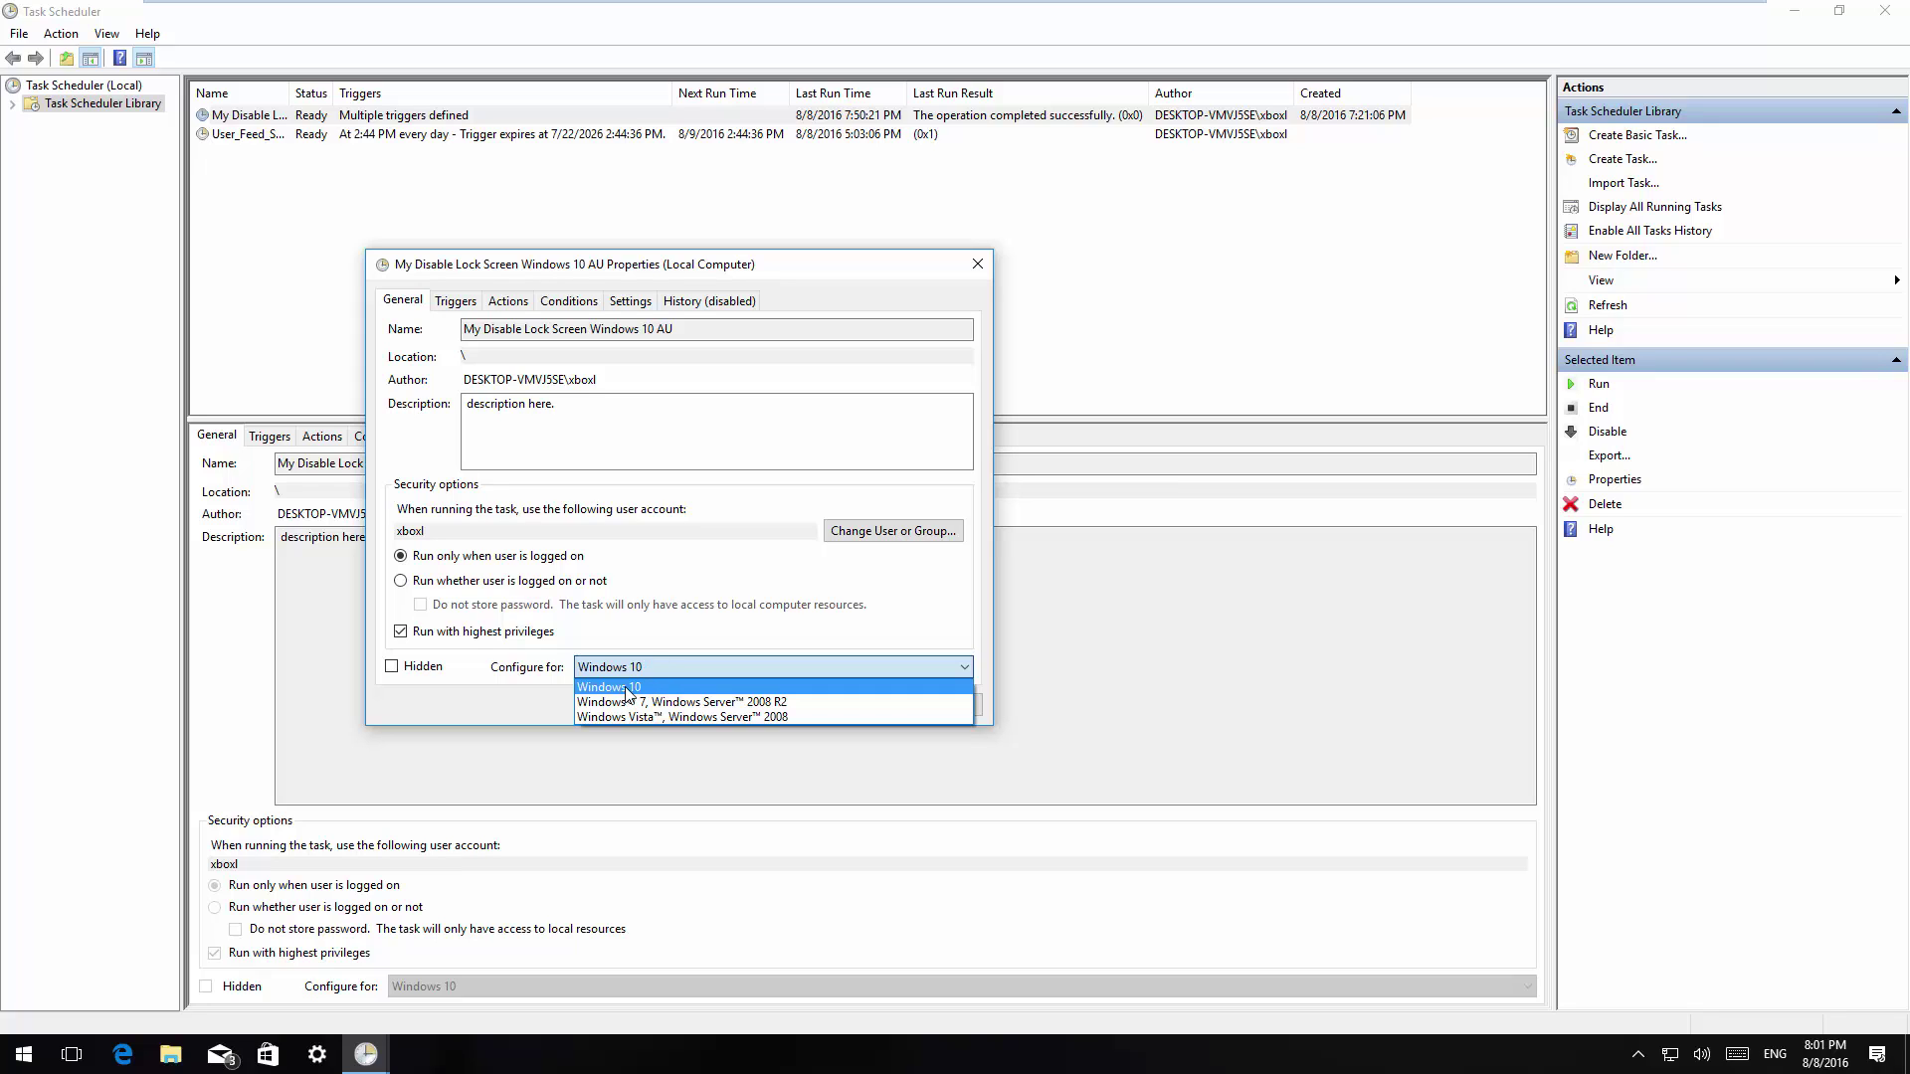
left_click(727, 637)
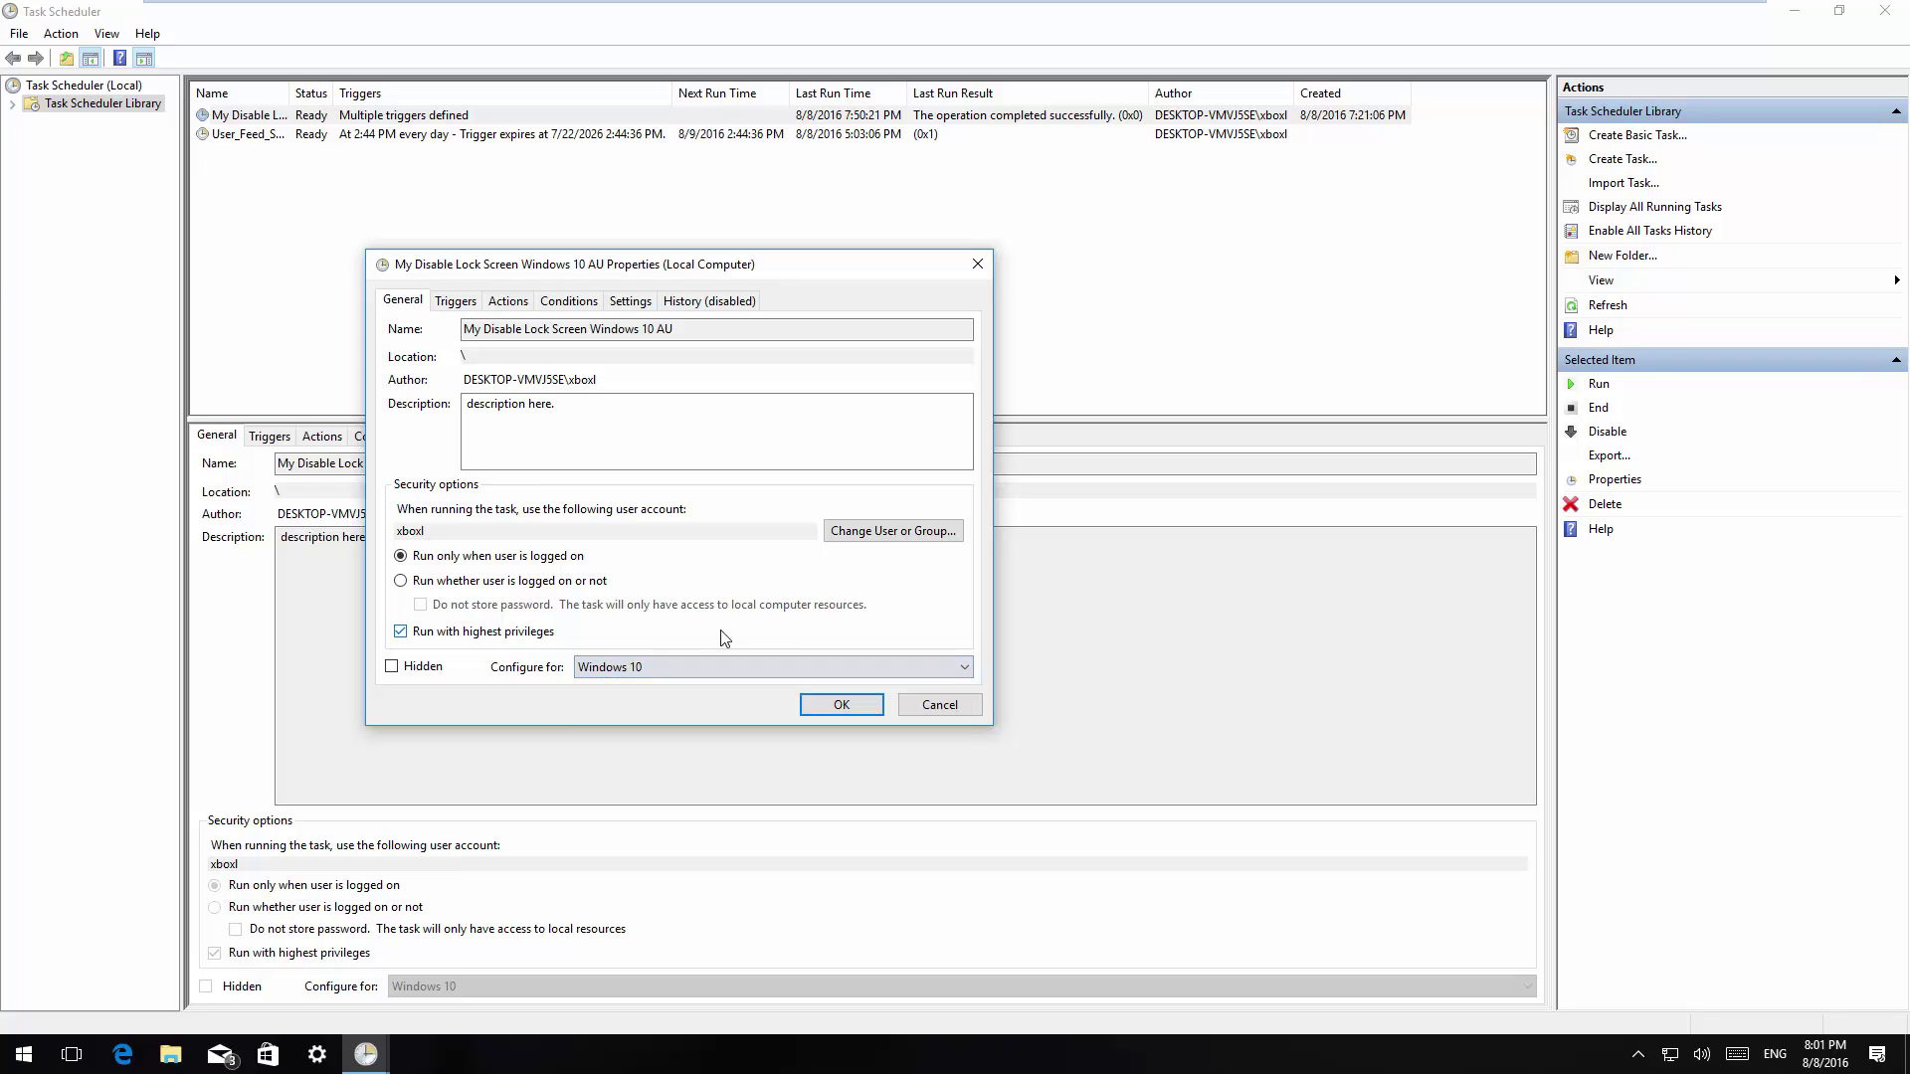
Show the task's triggers and try a new At log on trigger without adding it.
left_click(449, 304)
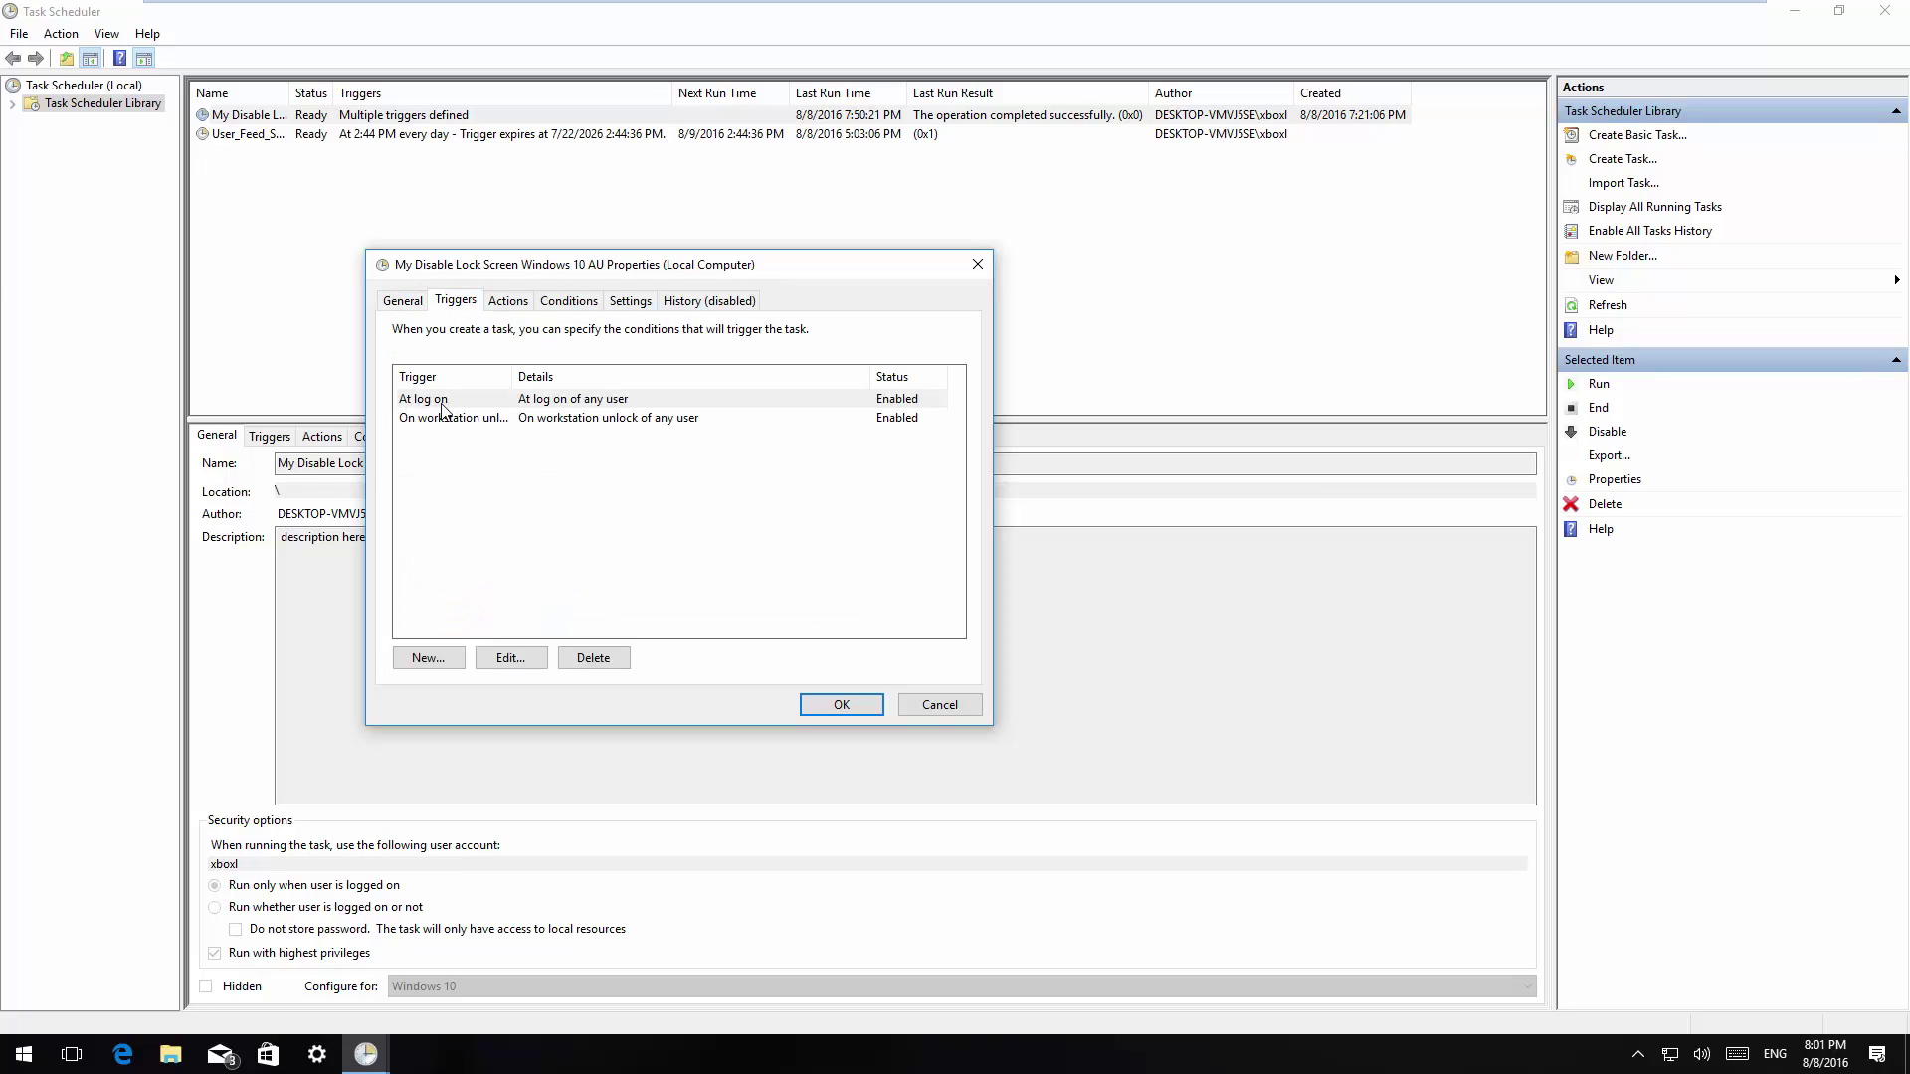
left_click(439, 663)
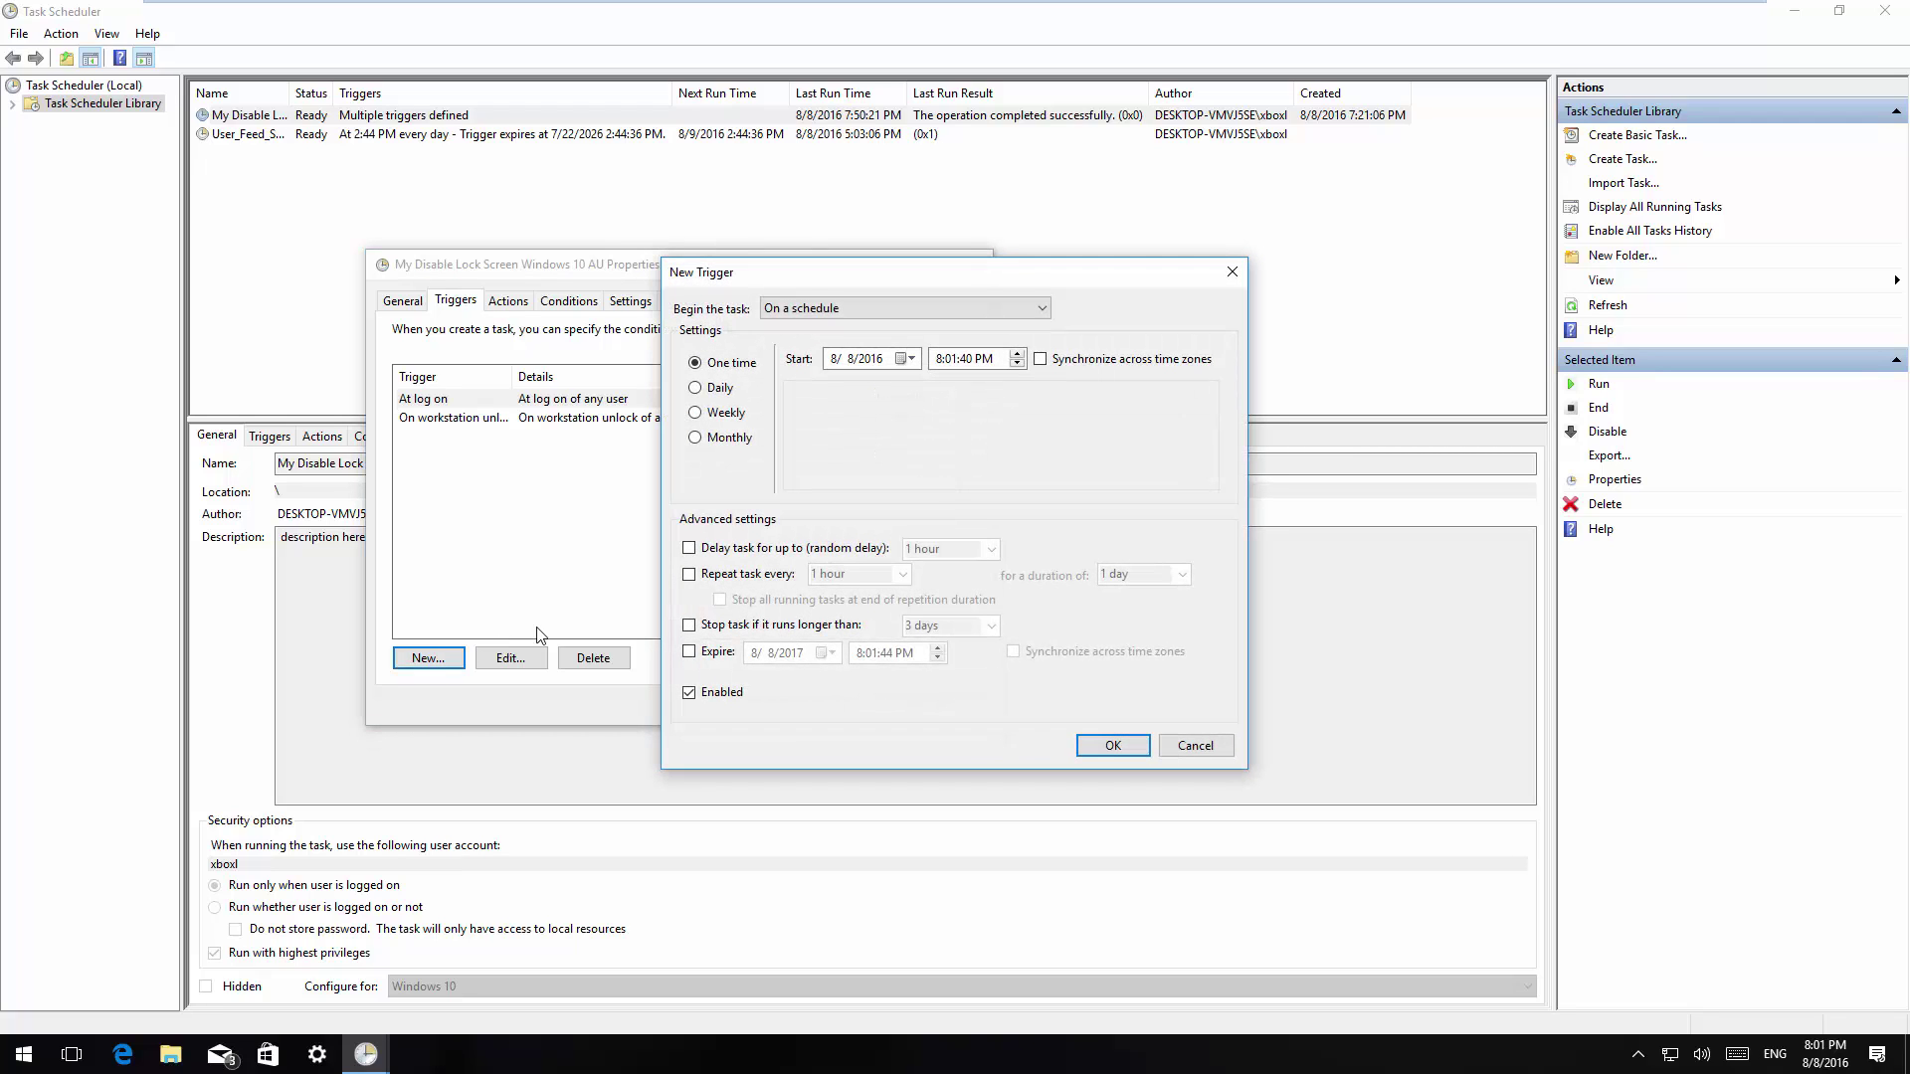
left_click(857, 309)
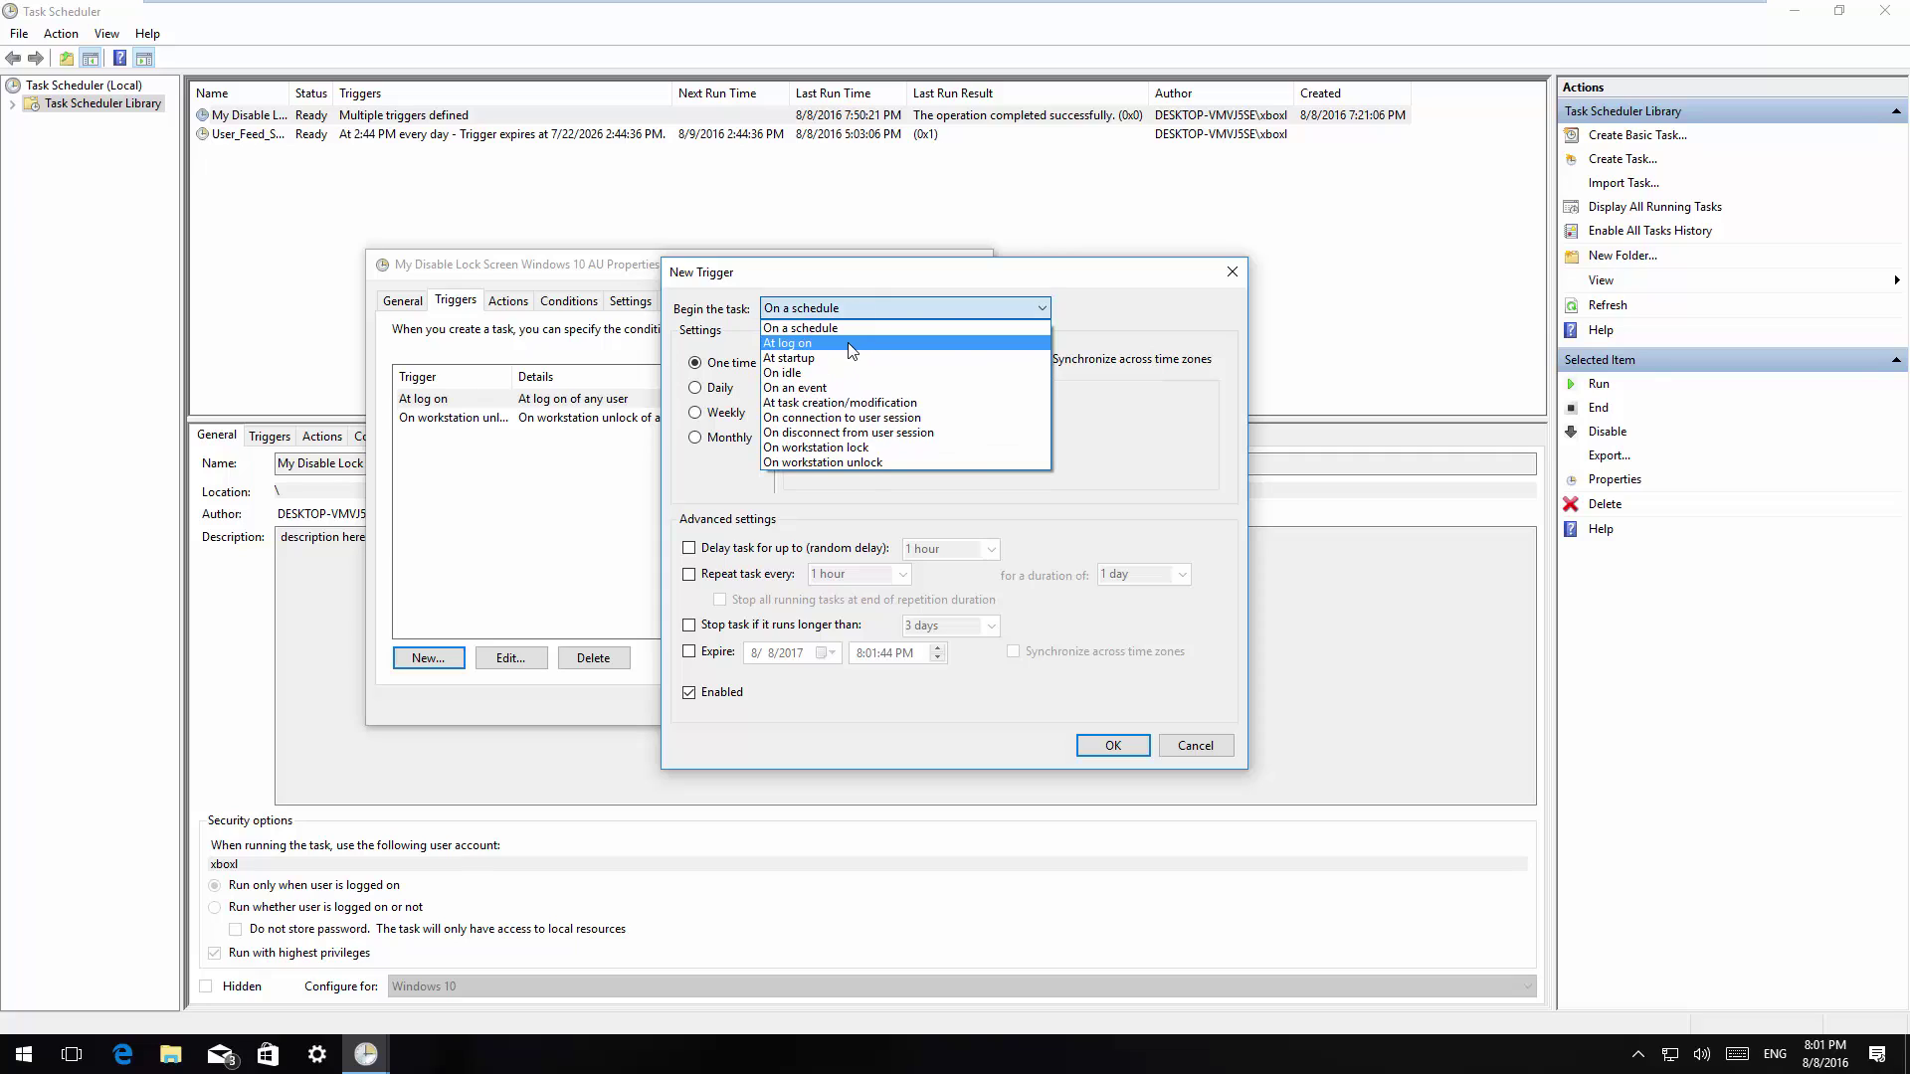
left_click(802, 344)
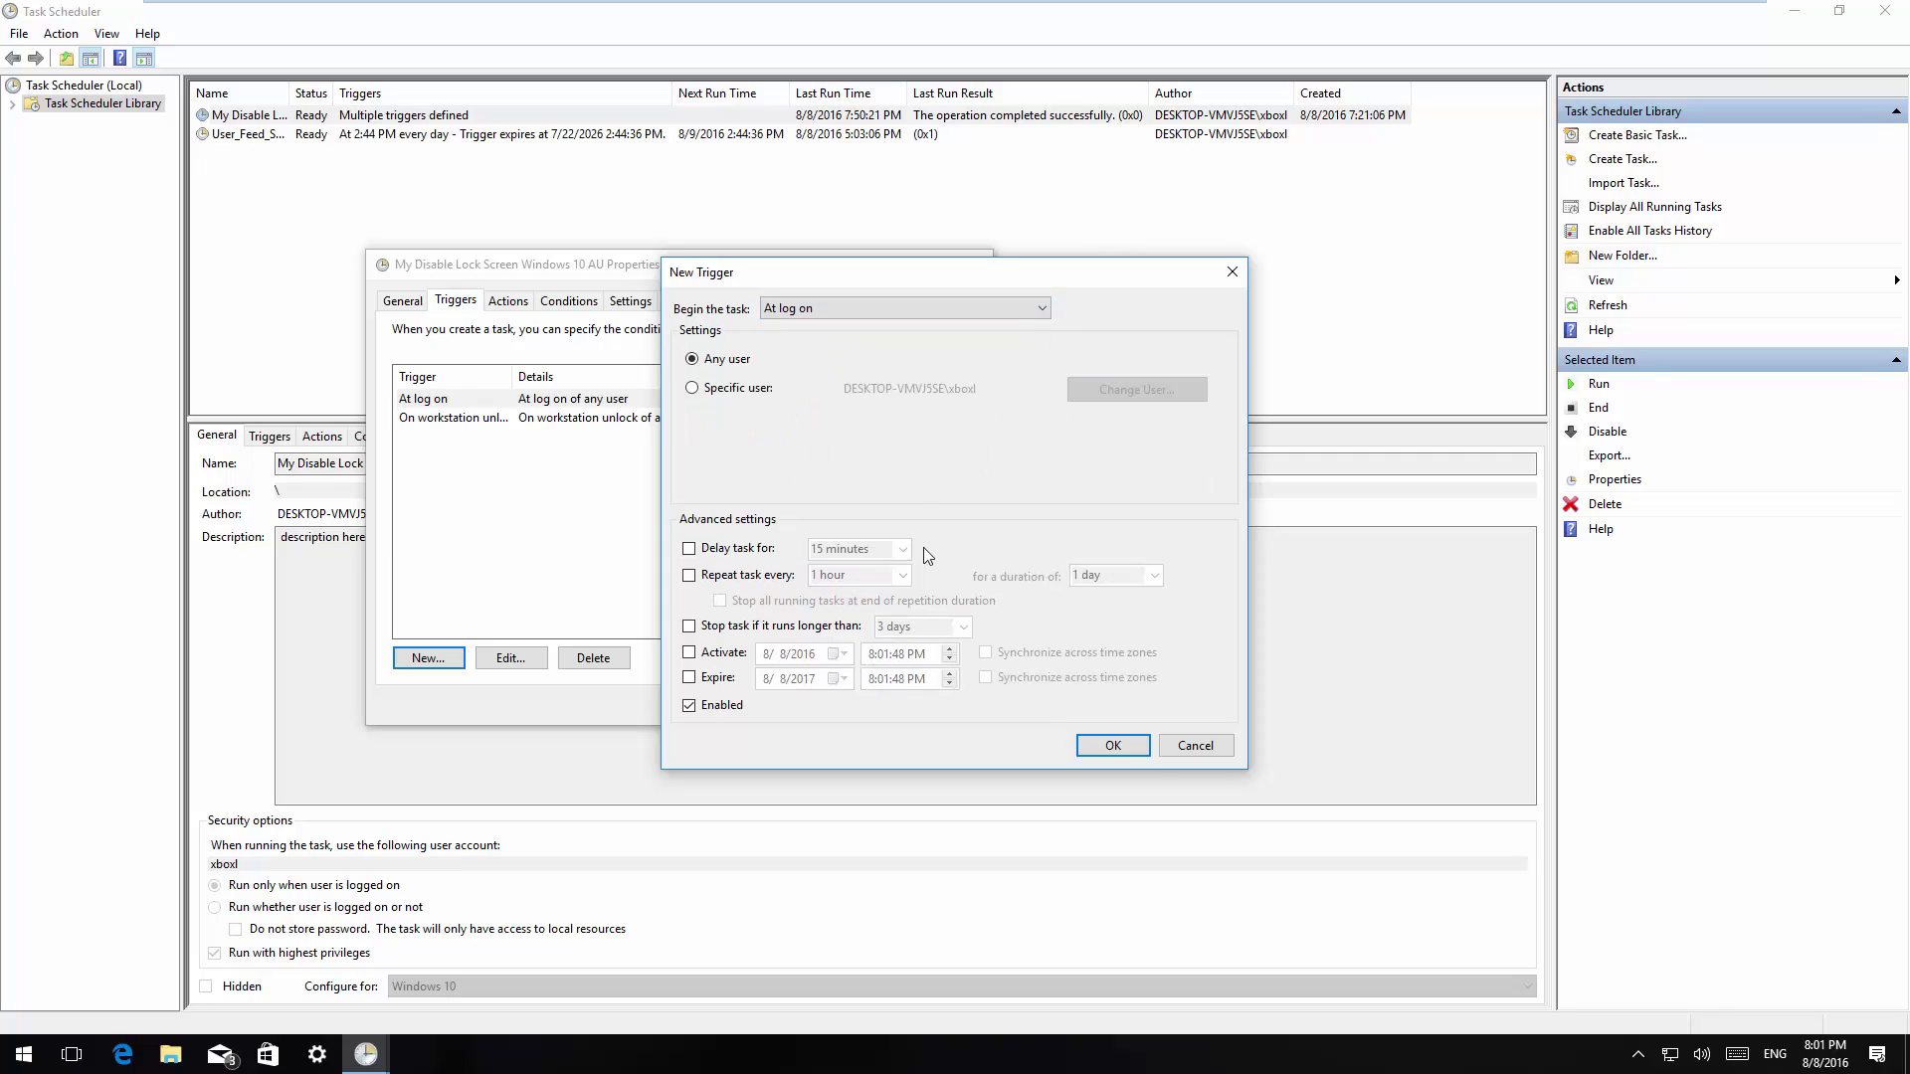
left_click(1199, 749)
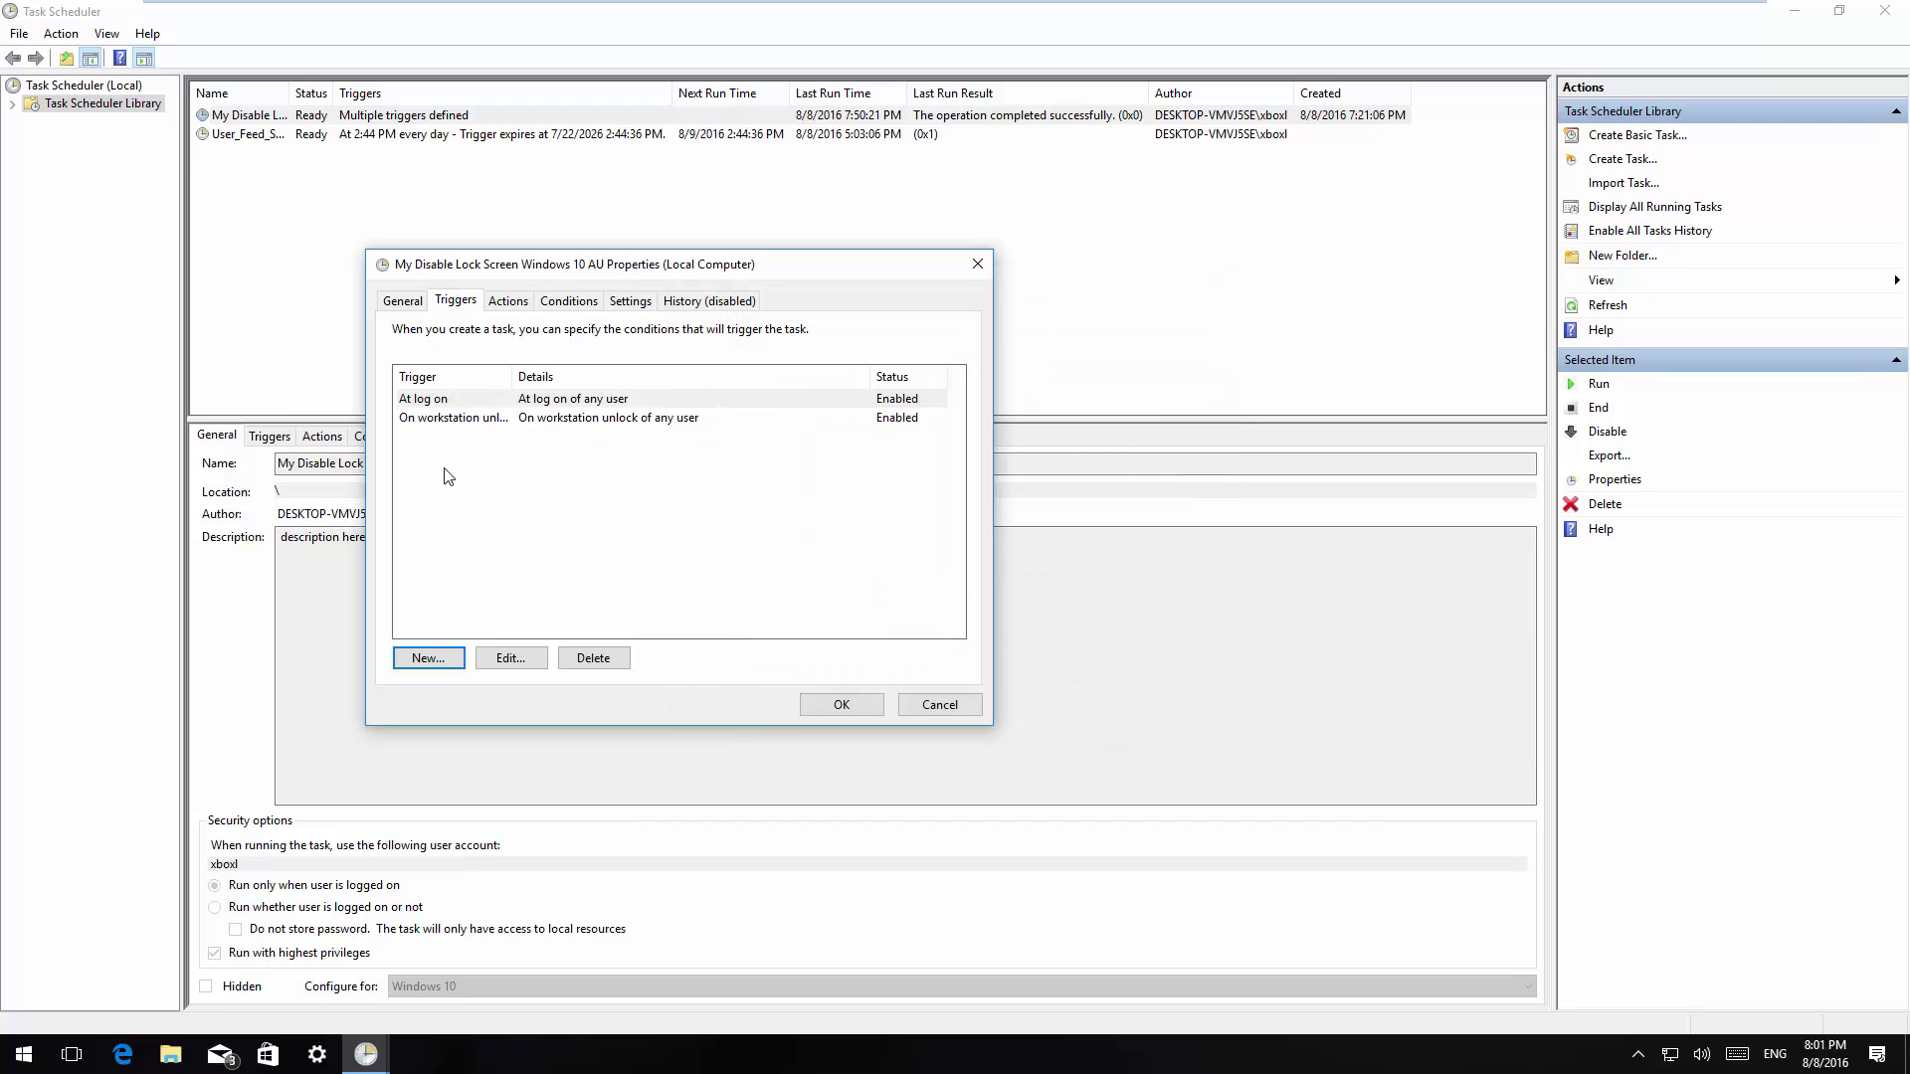
Try a new On workstation unlock trigger, then cancel it, leaving the two existing triggers.
left_click(428, 664)
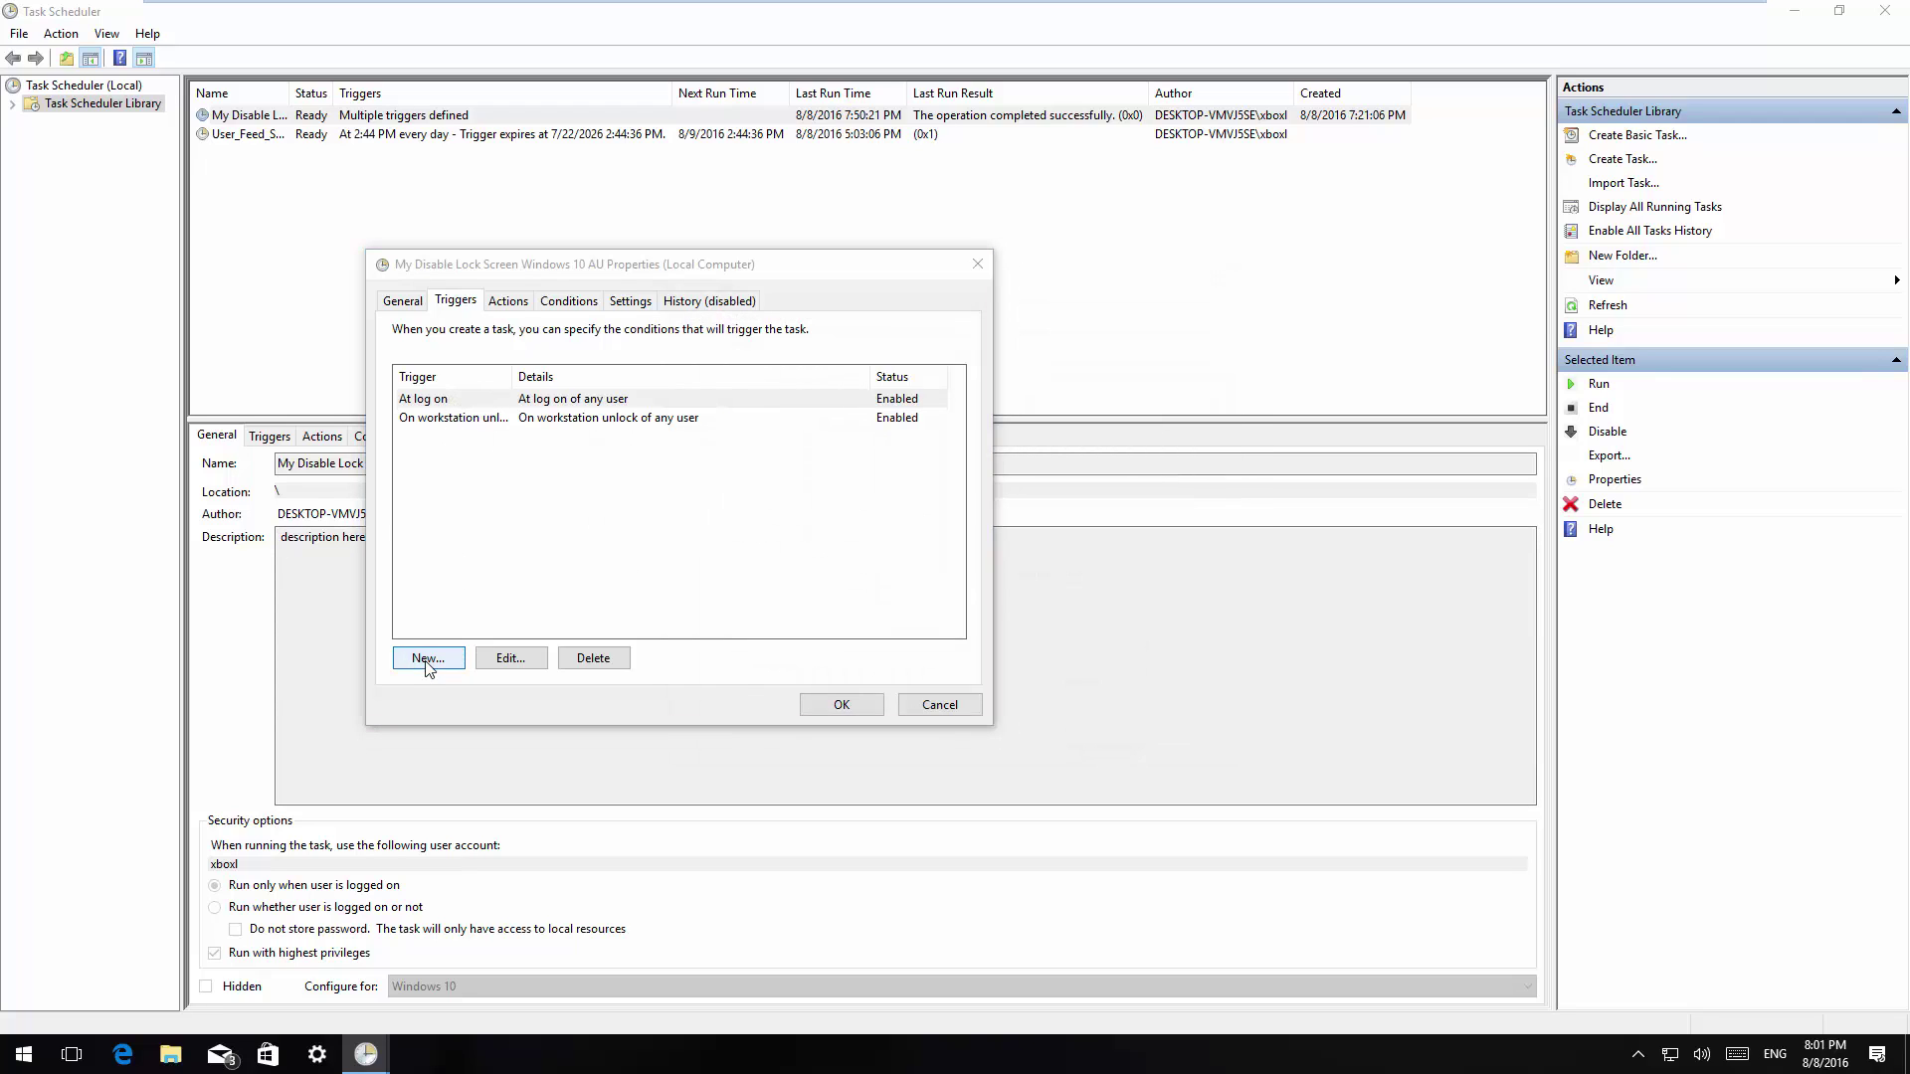
left_click(845, 315)
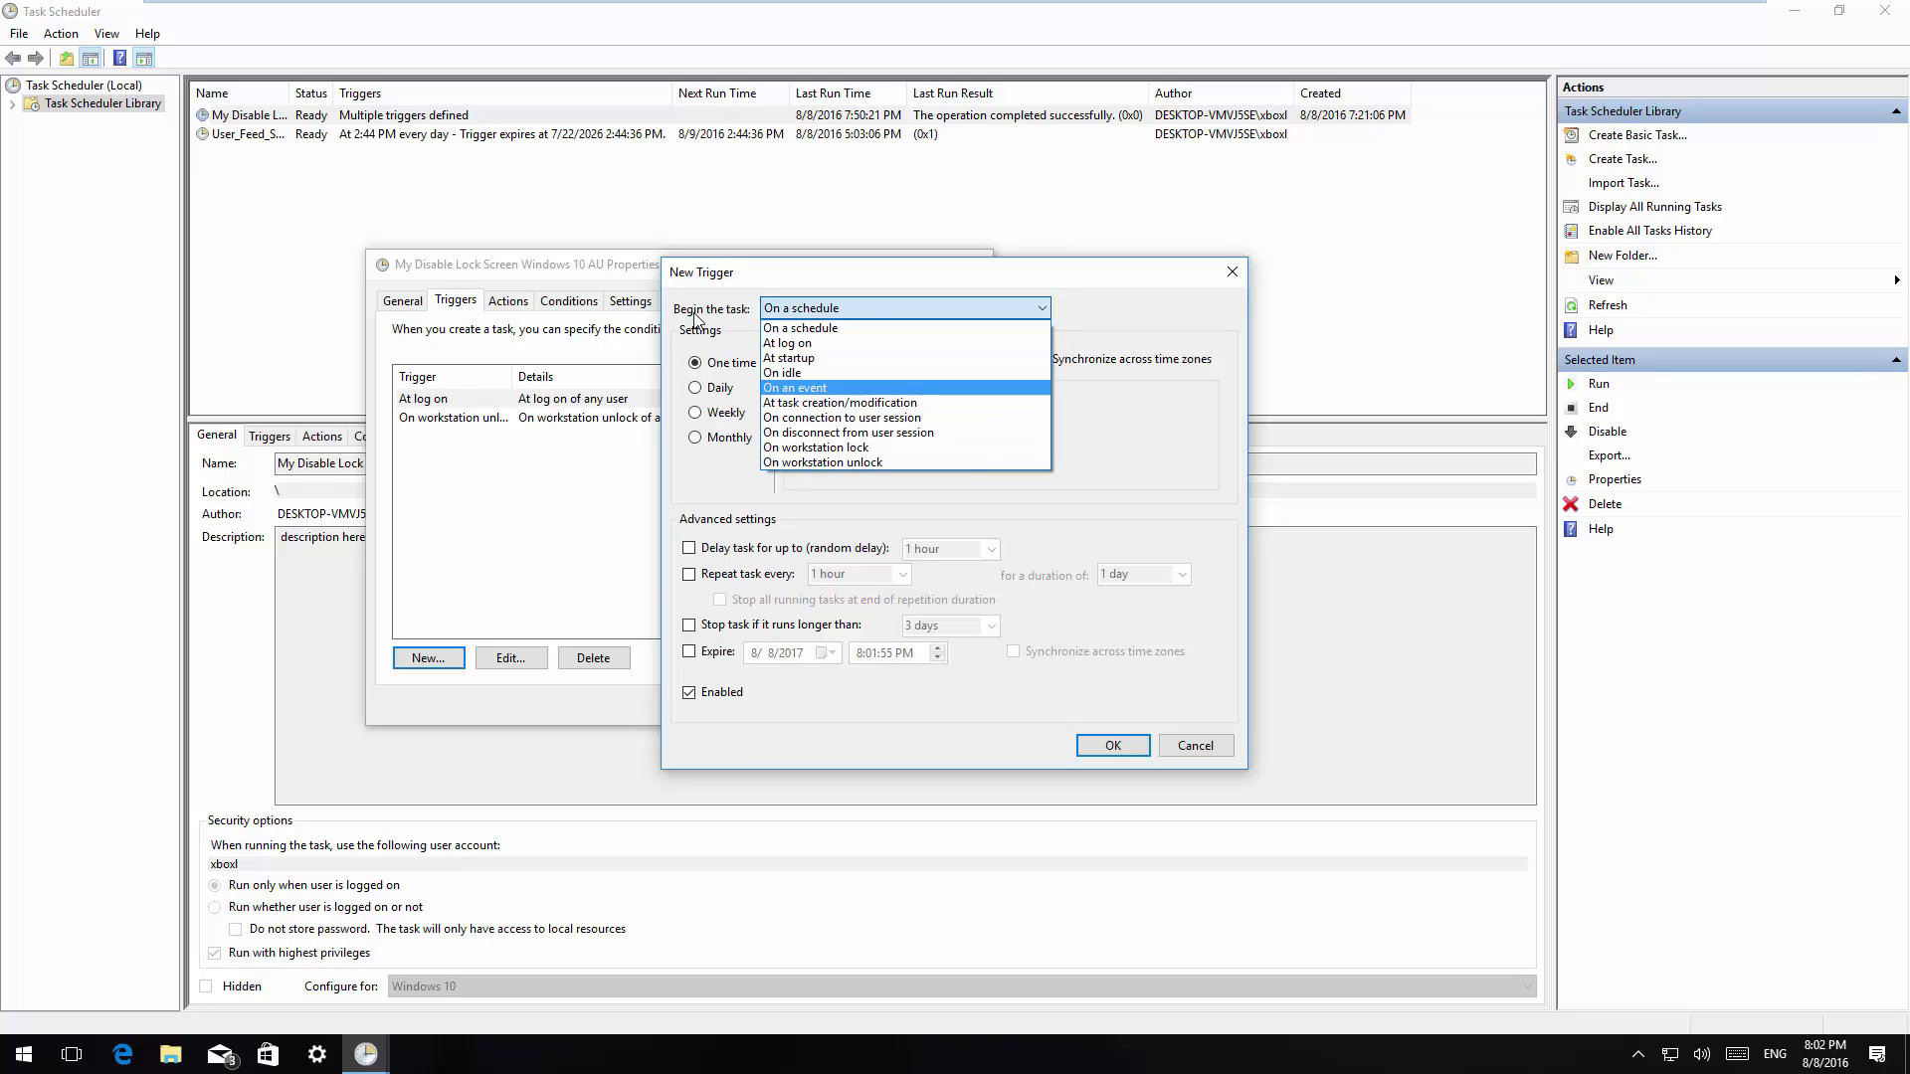
left_click(792, 464)
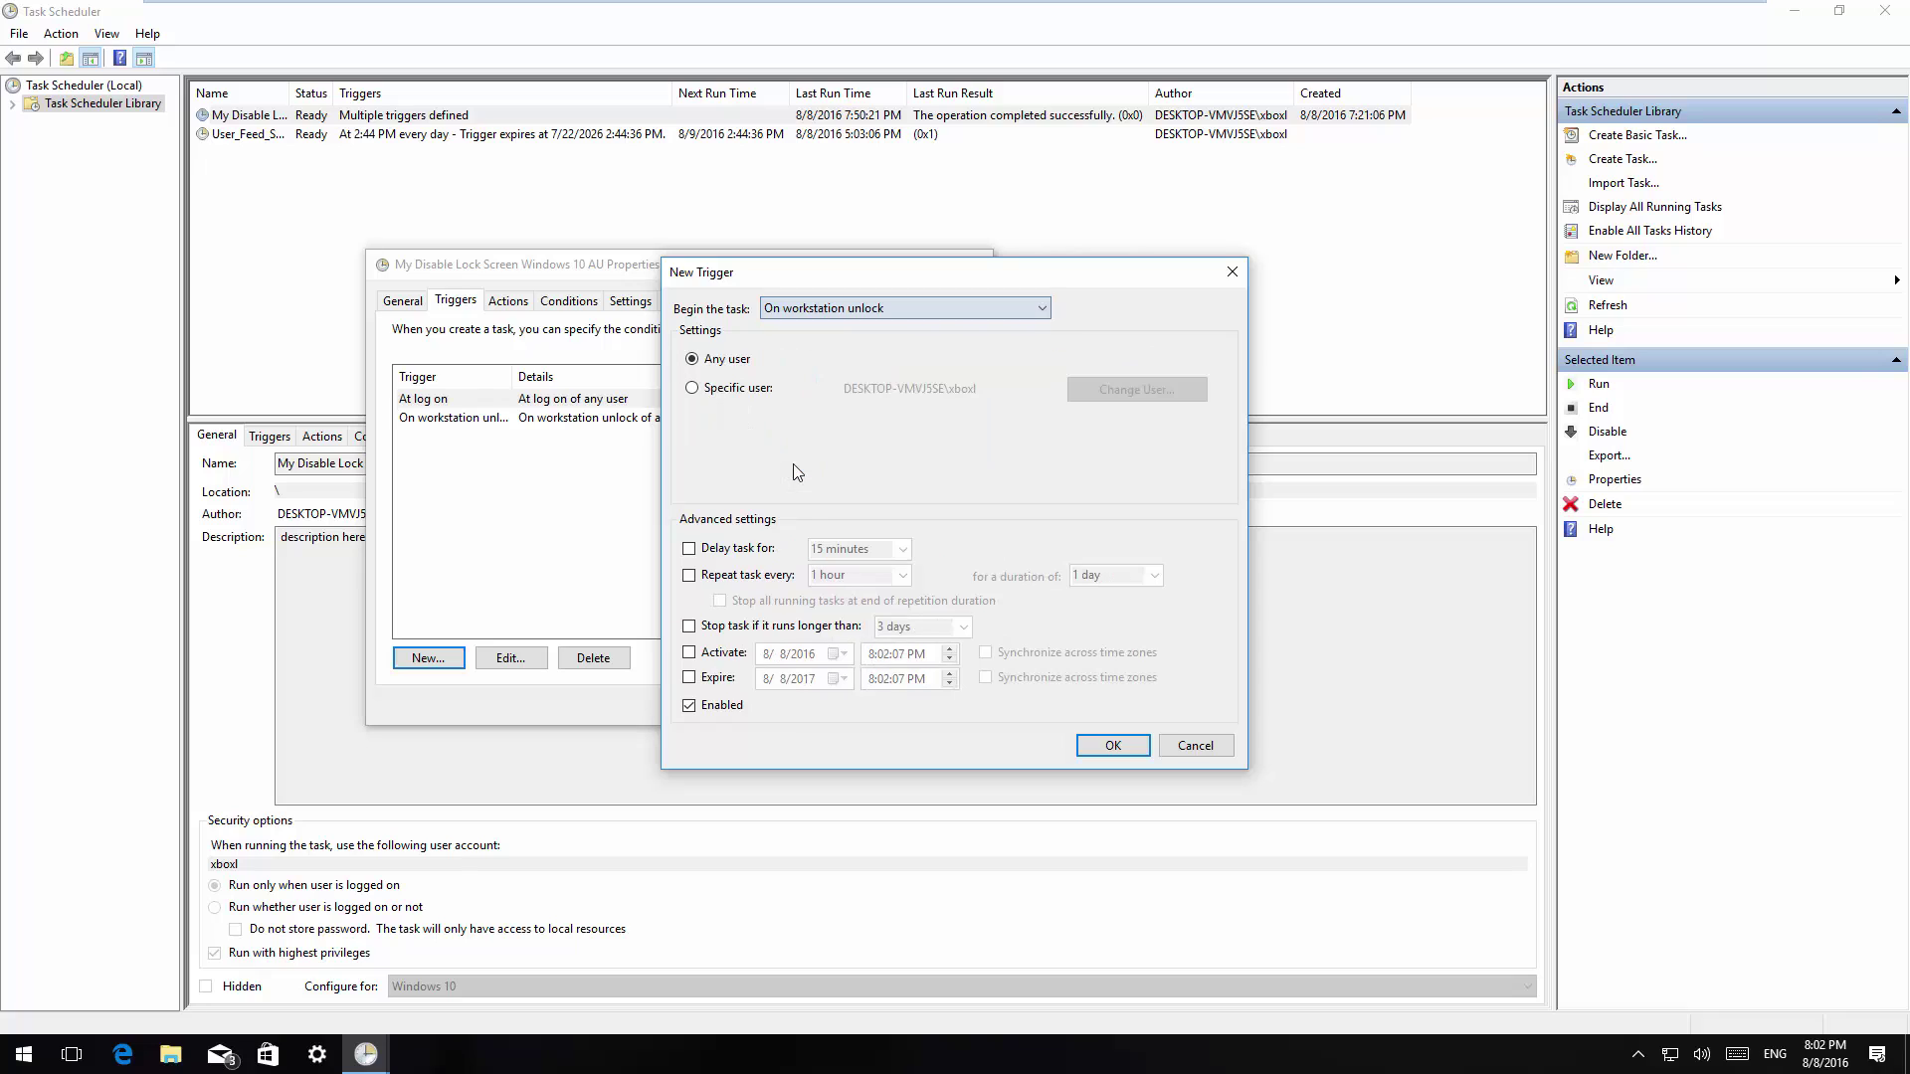
left_click(1202, 748)
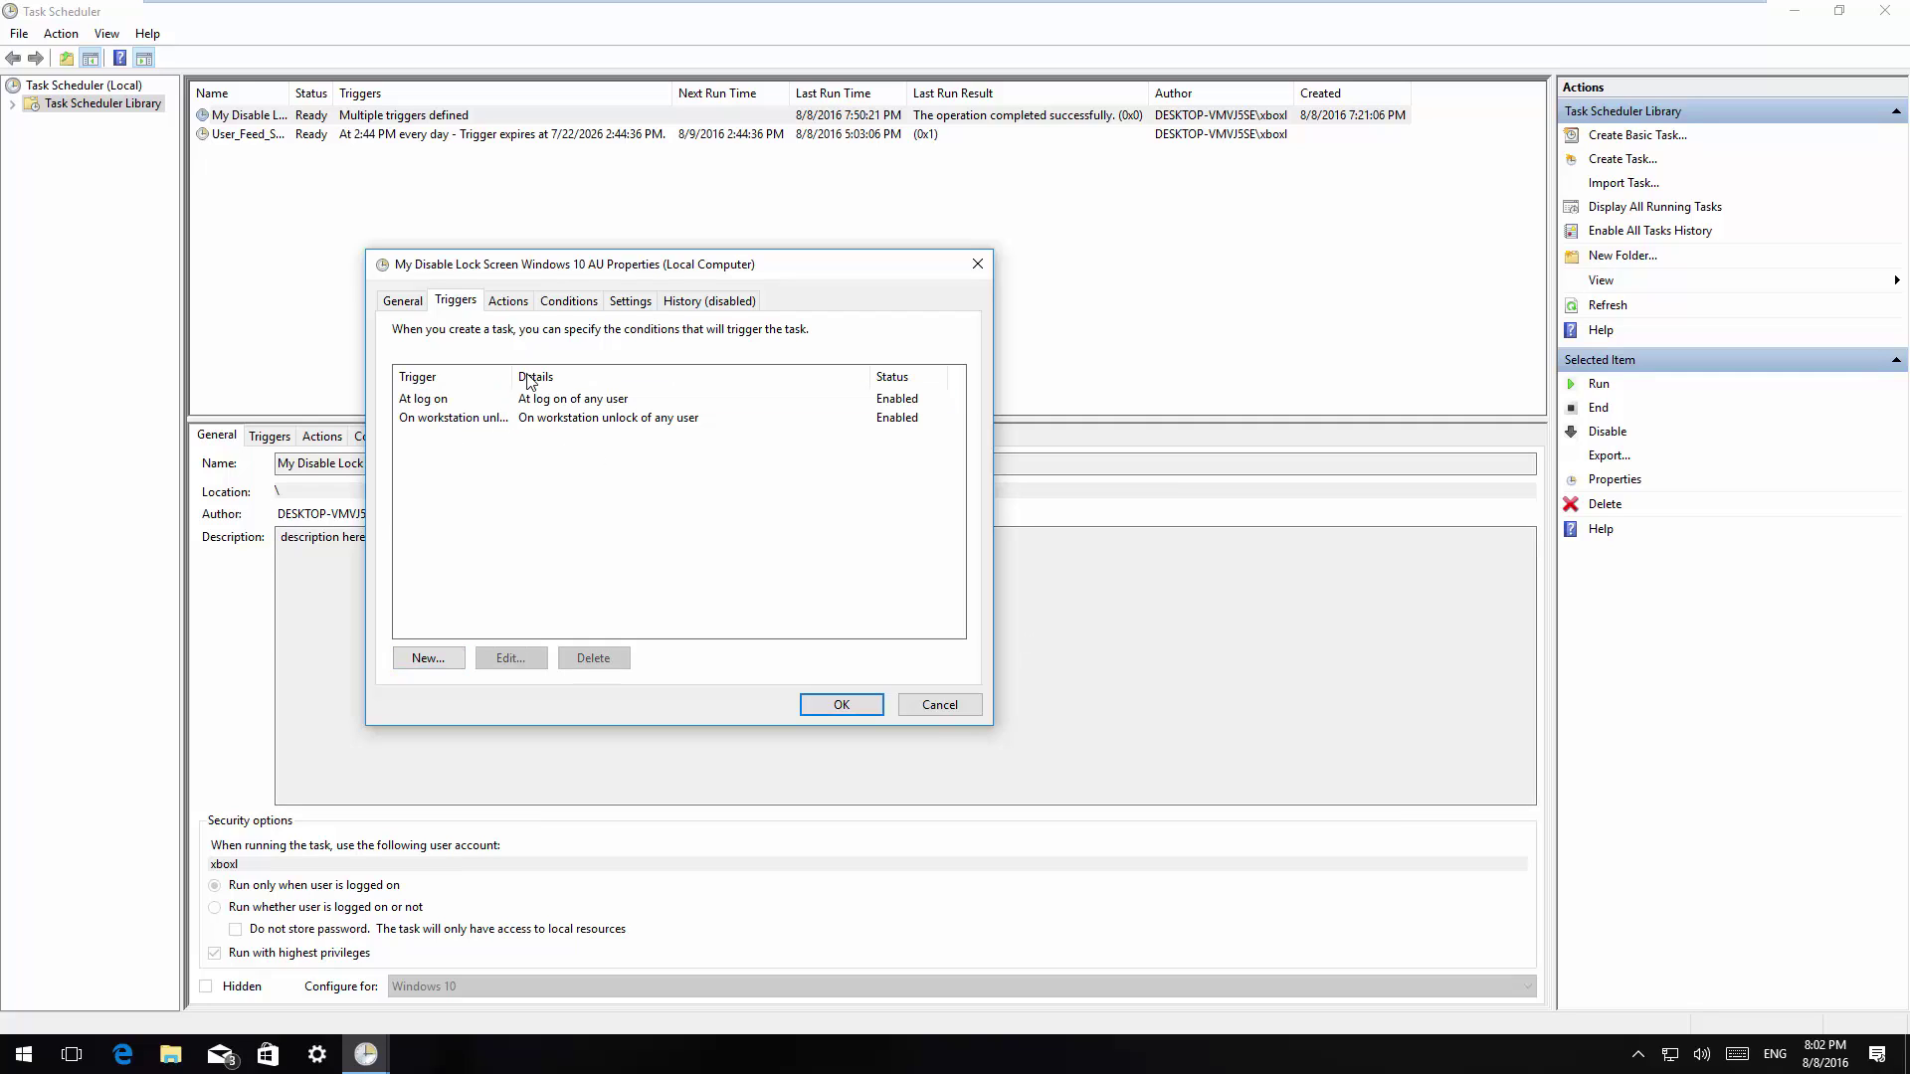
Show the task's actions and cancel a new action without adding it.
left_click(505, 308)
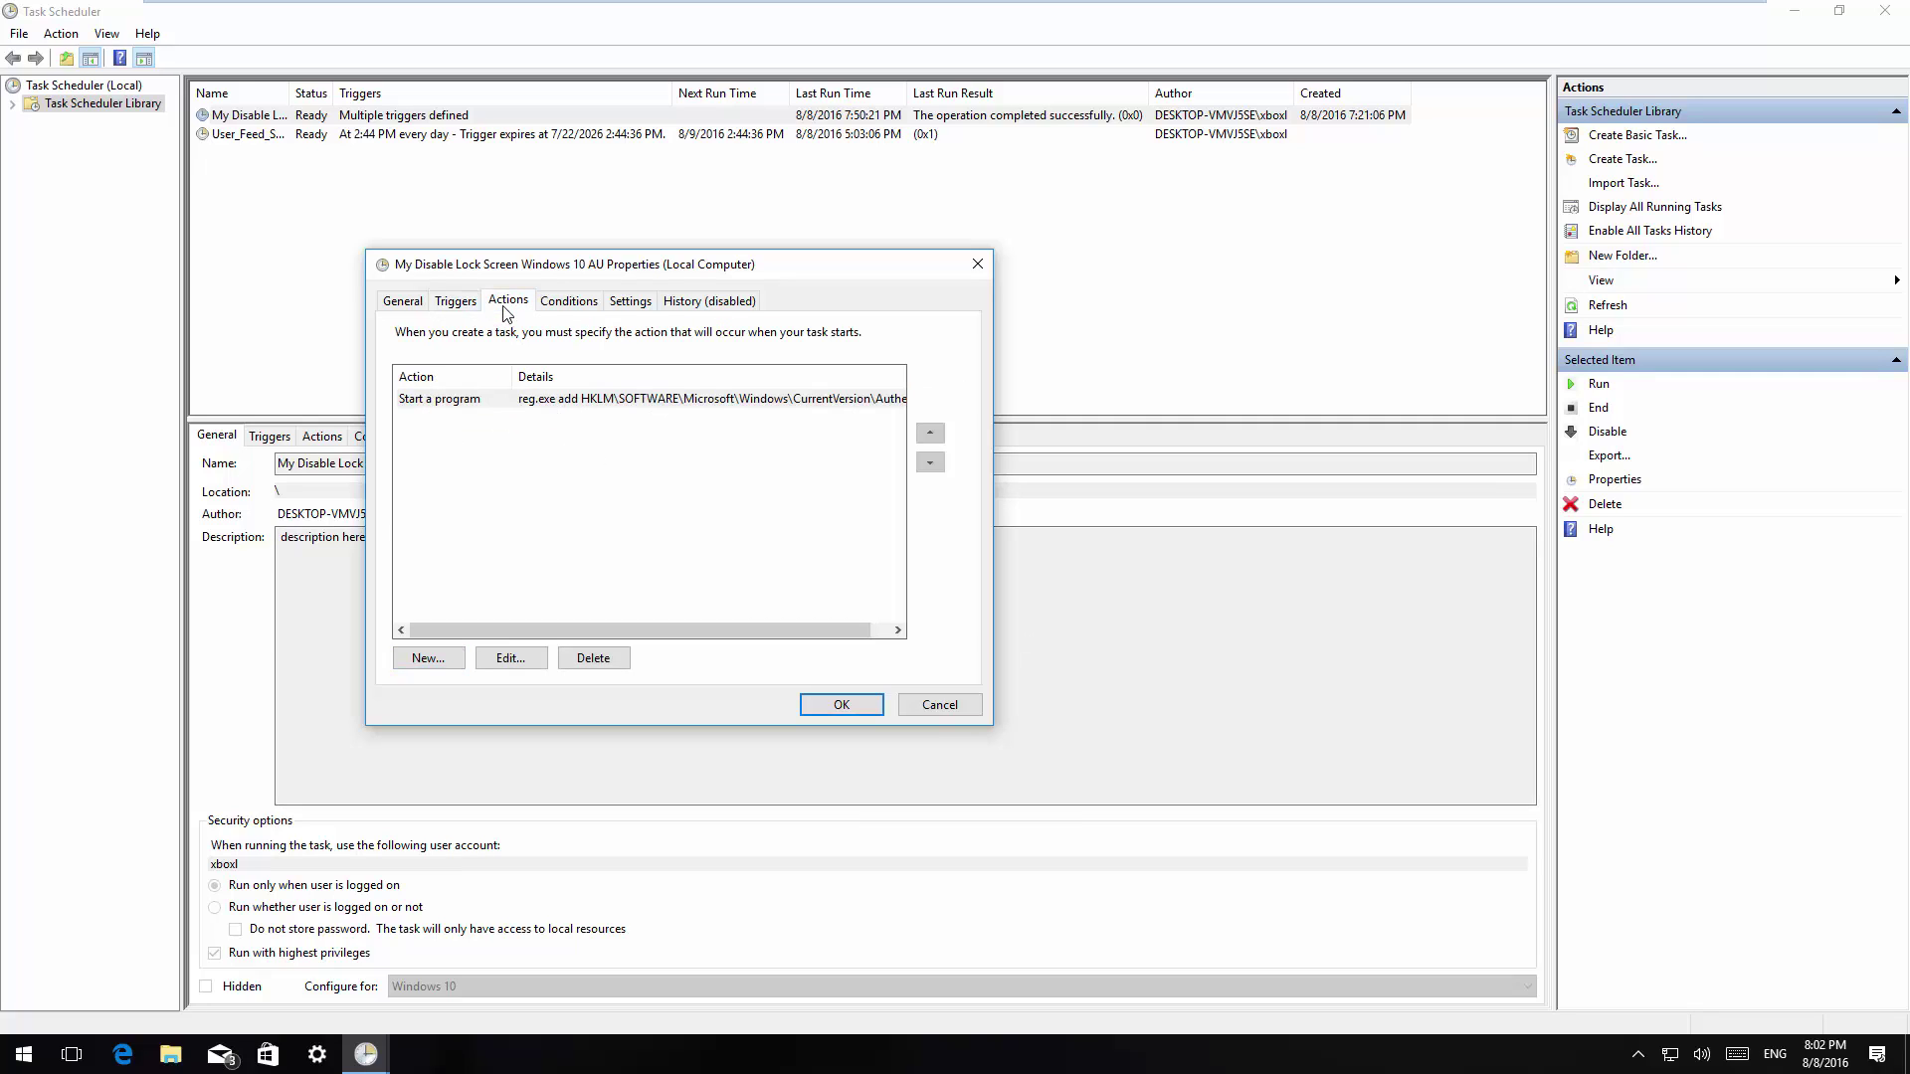
left_click(426, 660)
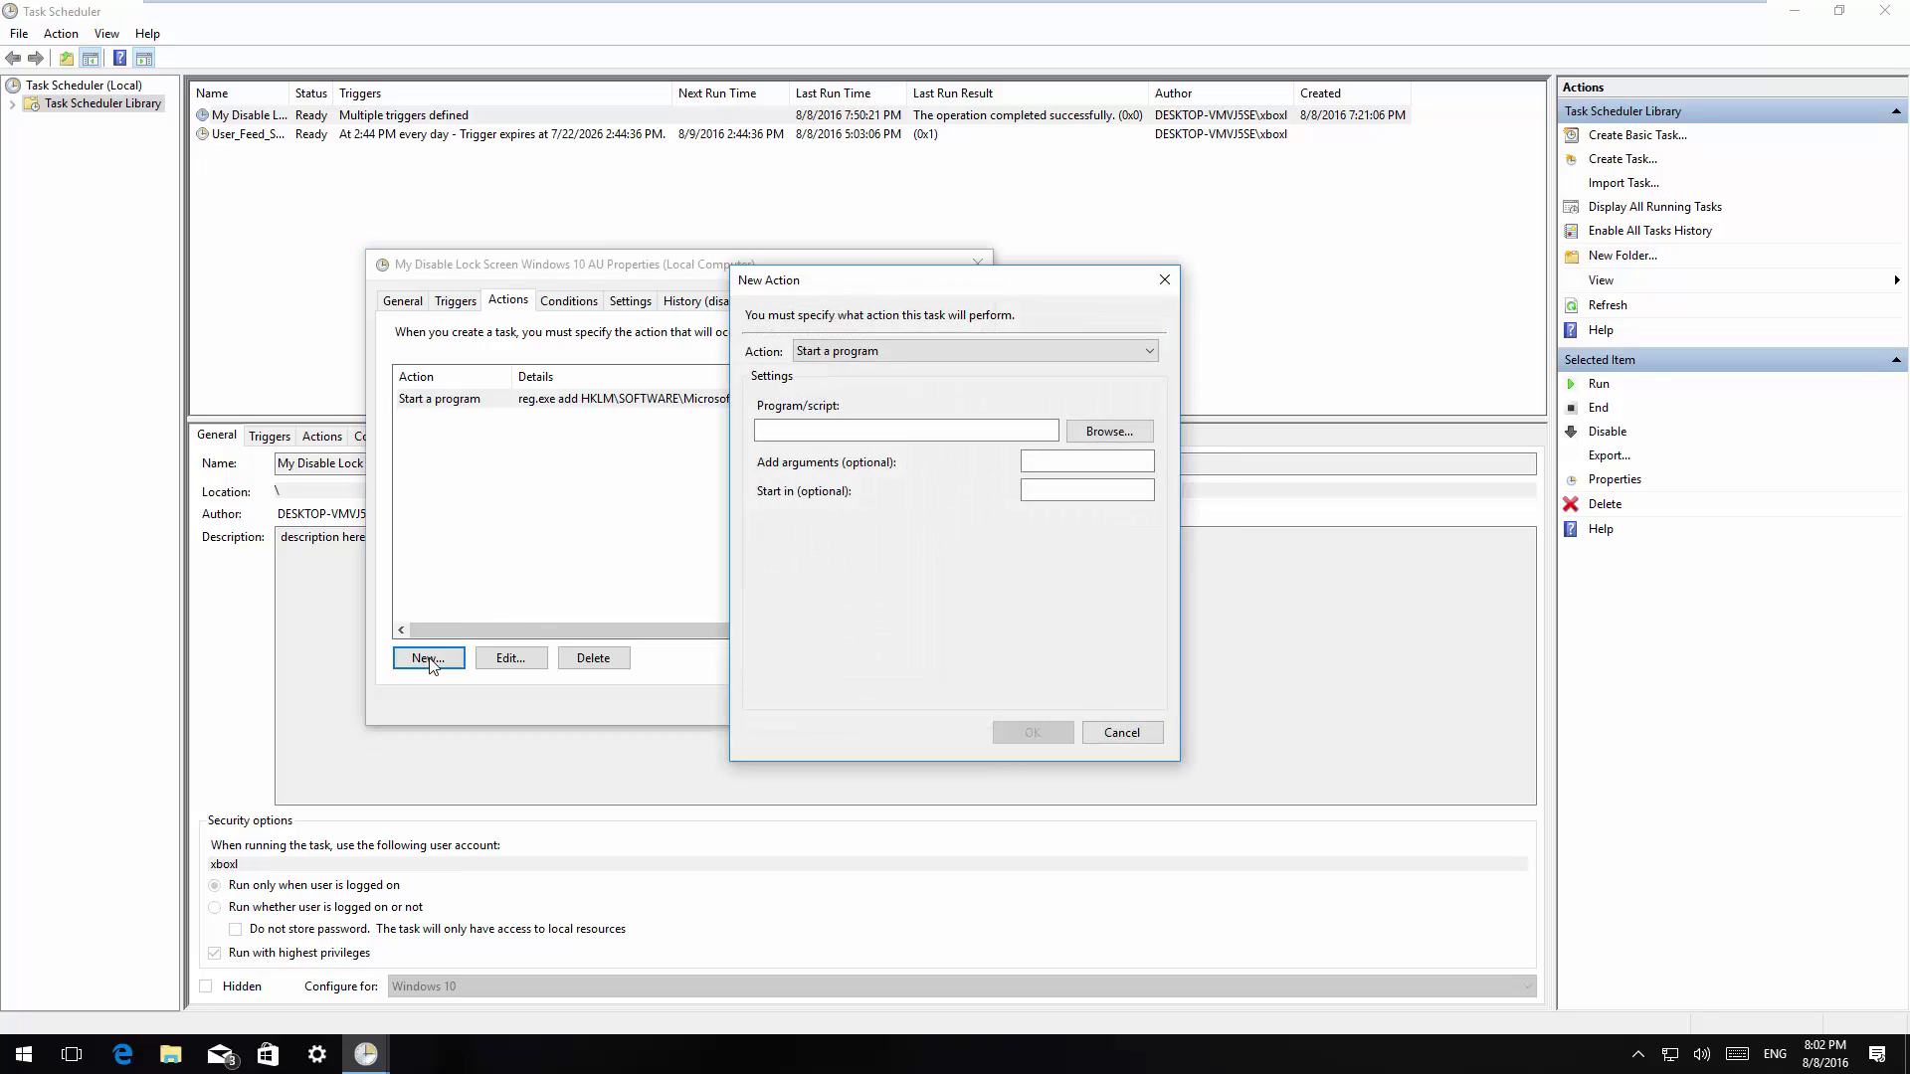
left_click(1119, 733)
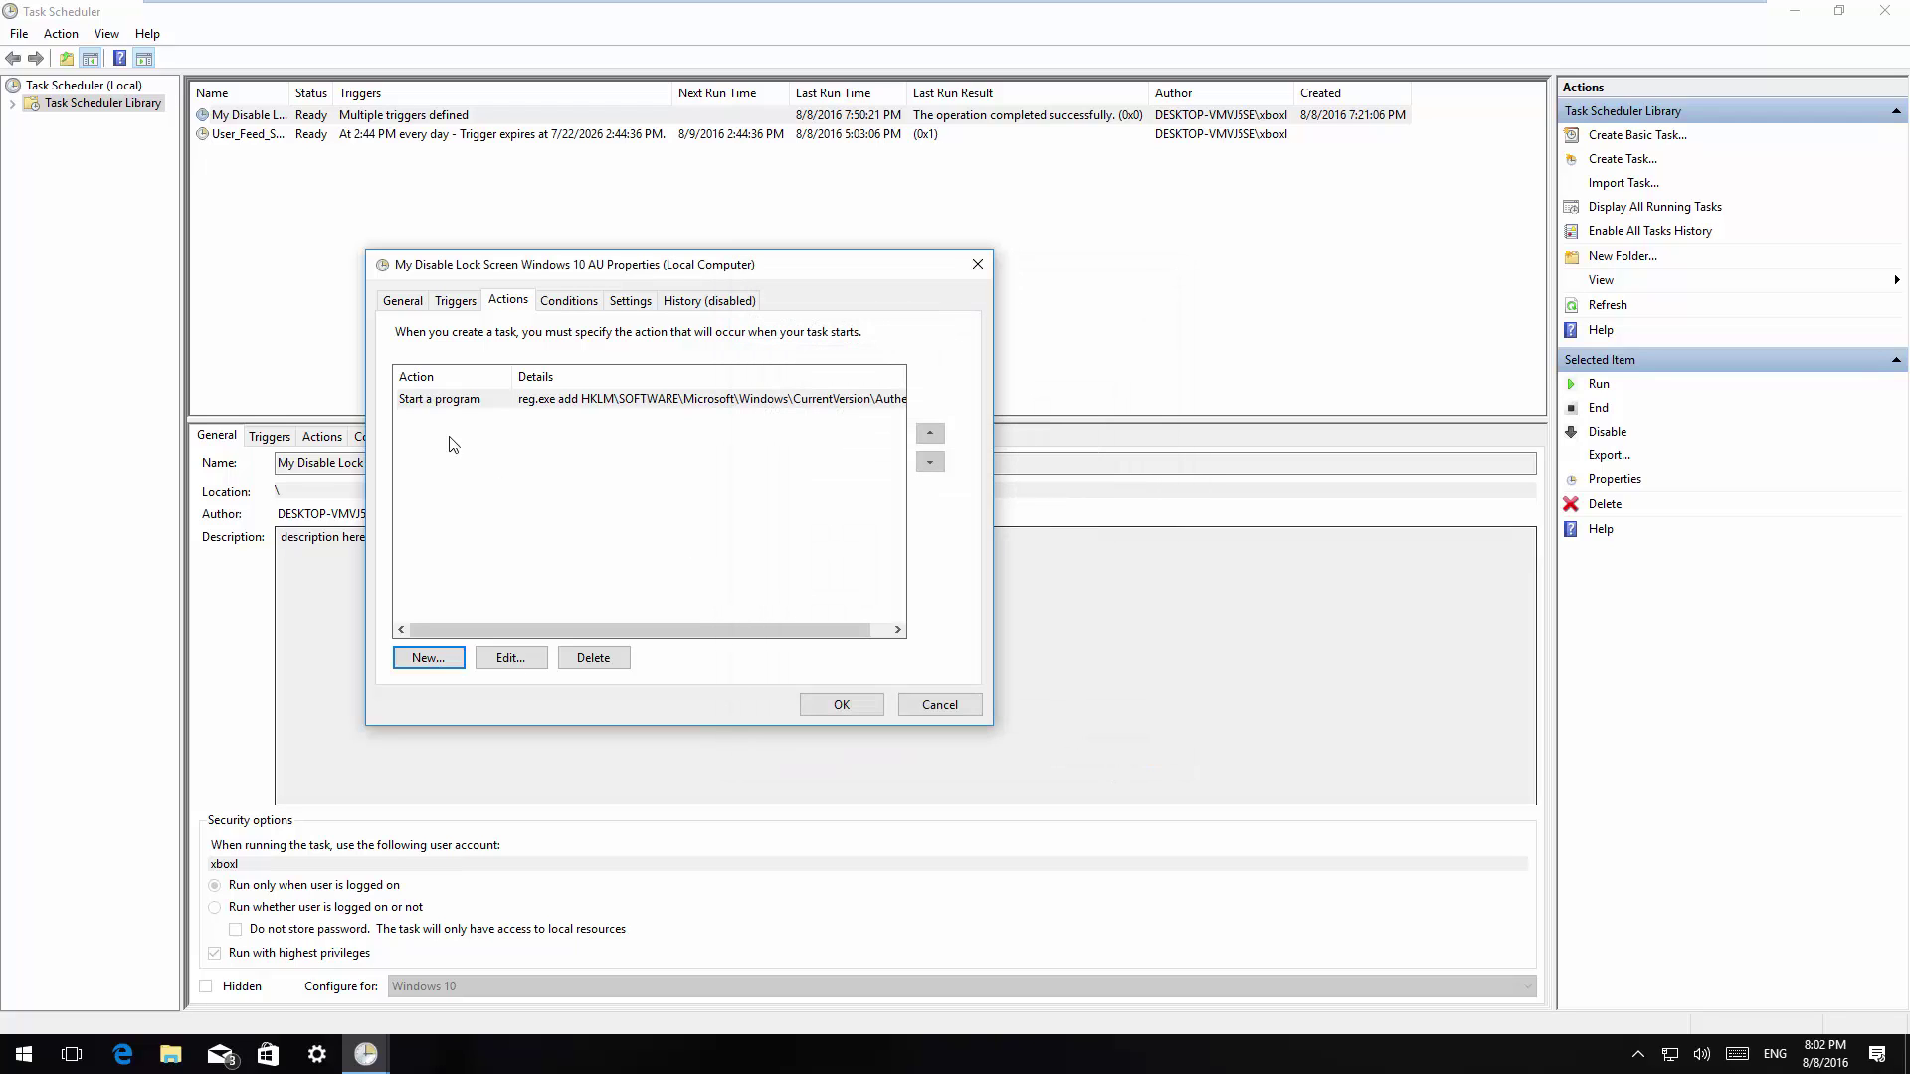
Open the existing reg.exe action and select its program path and the HKLM argument.
double_click(434, 400)
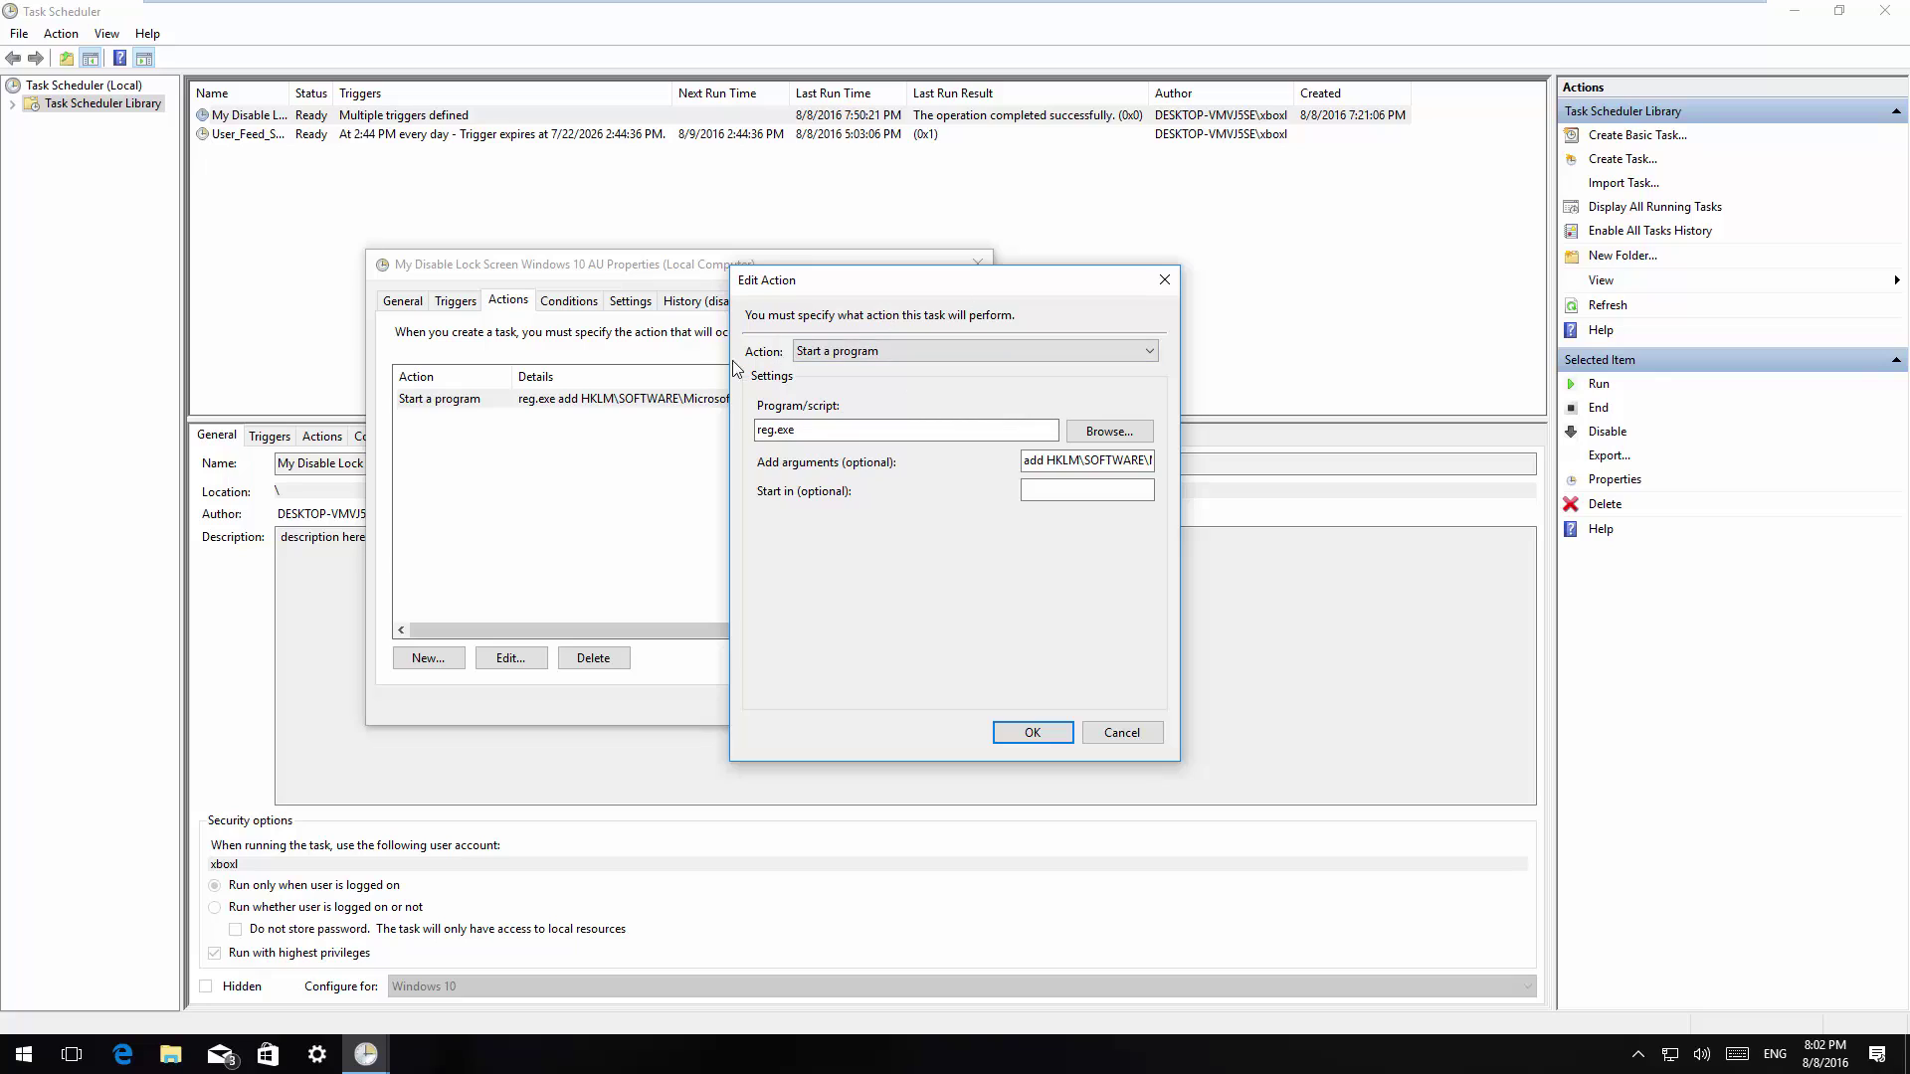
left_click(852, 352)
left_click(833, 419)
left_click(808, 430)
double_click(808, 430)
double_click(1056, 462)
Select the full reg.exe arguments and launch Notepad via Win+R to hold them.
key("ctrl+a")
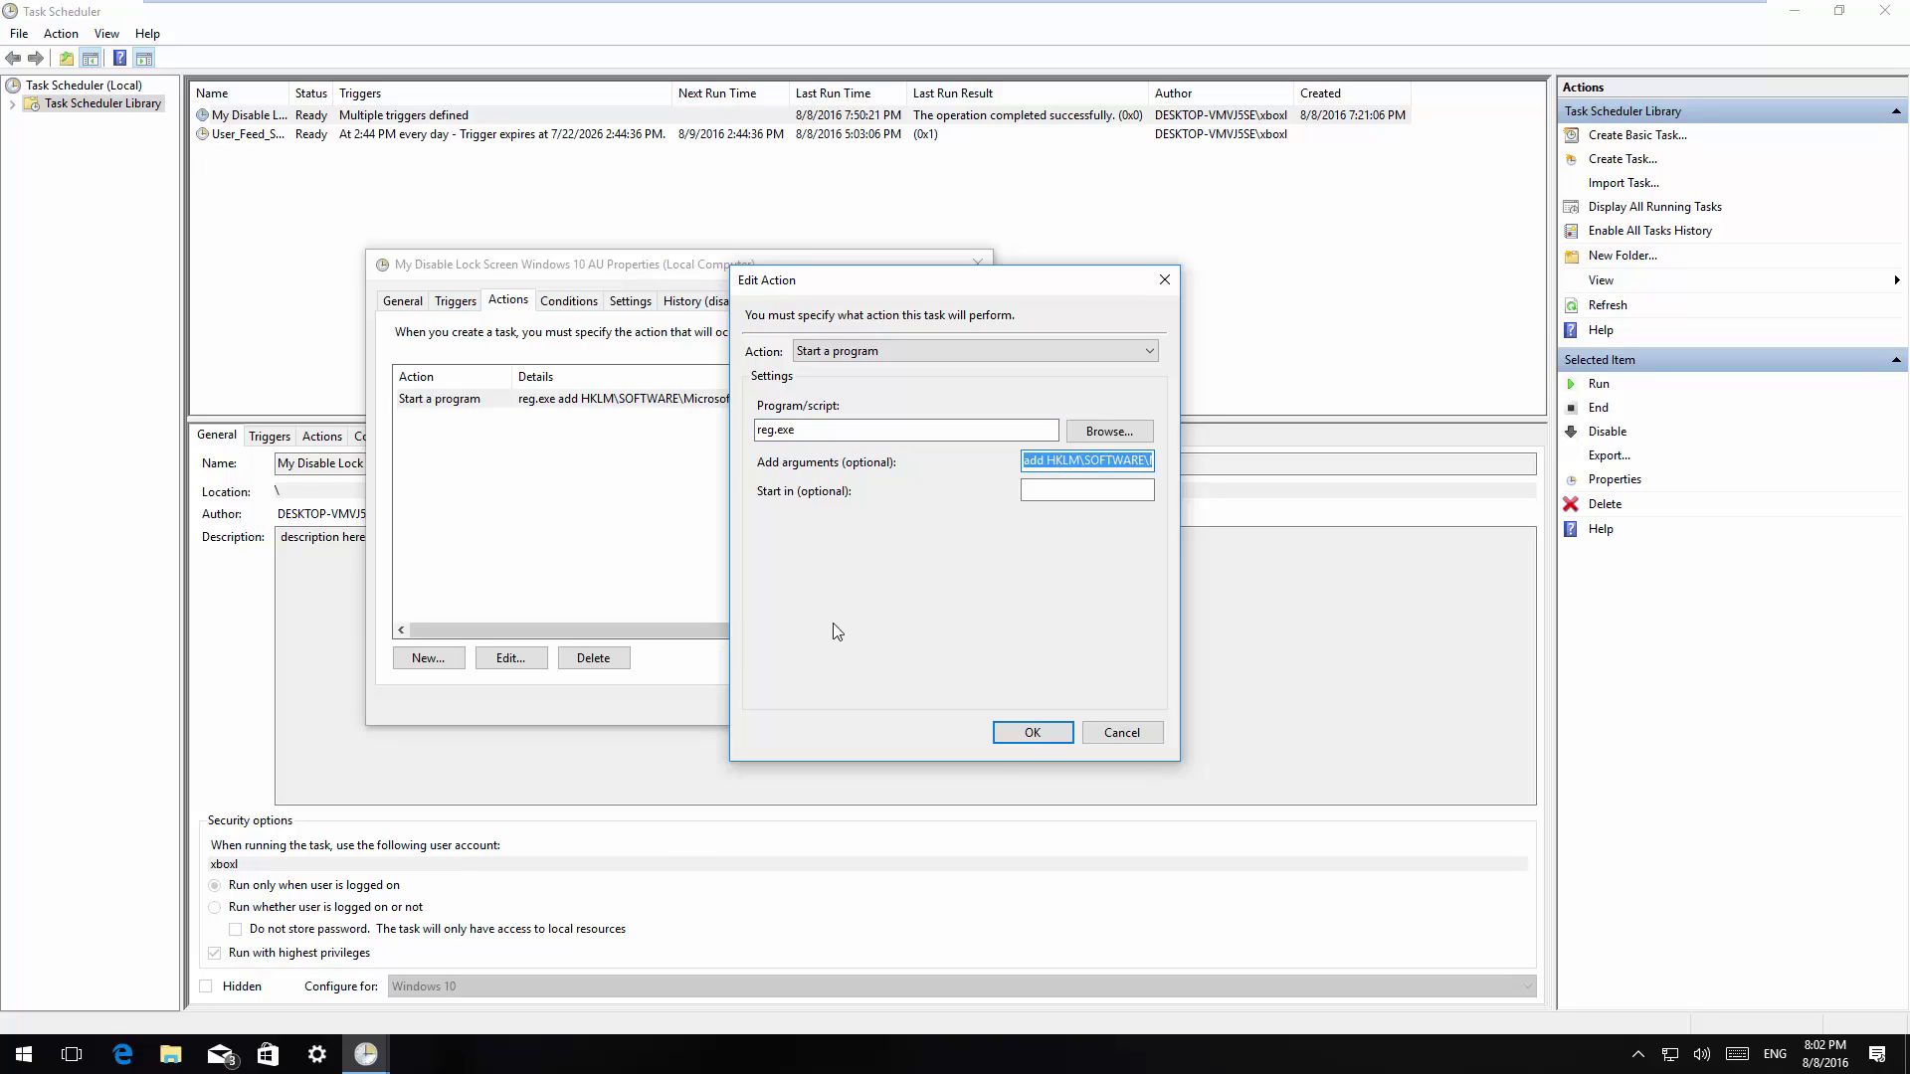
key("super+r")
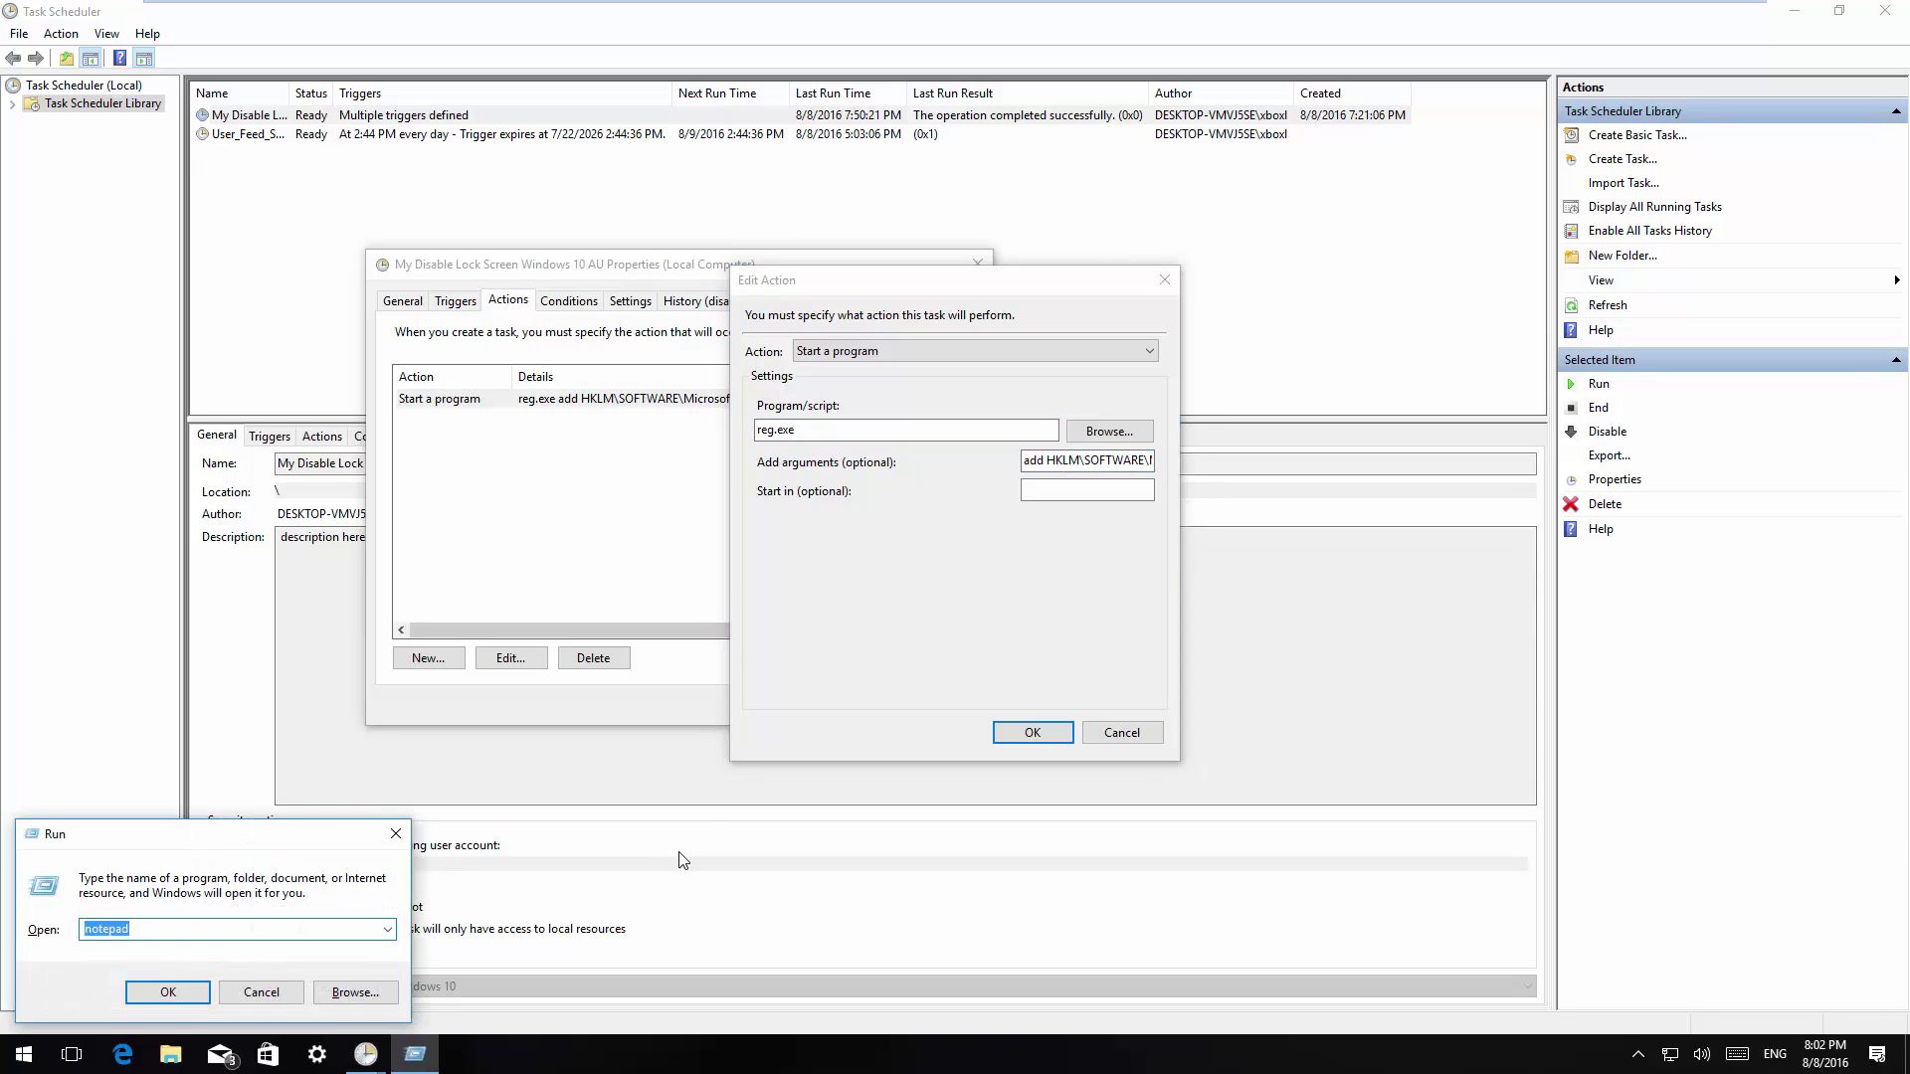
key("Return")
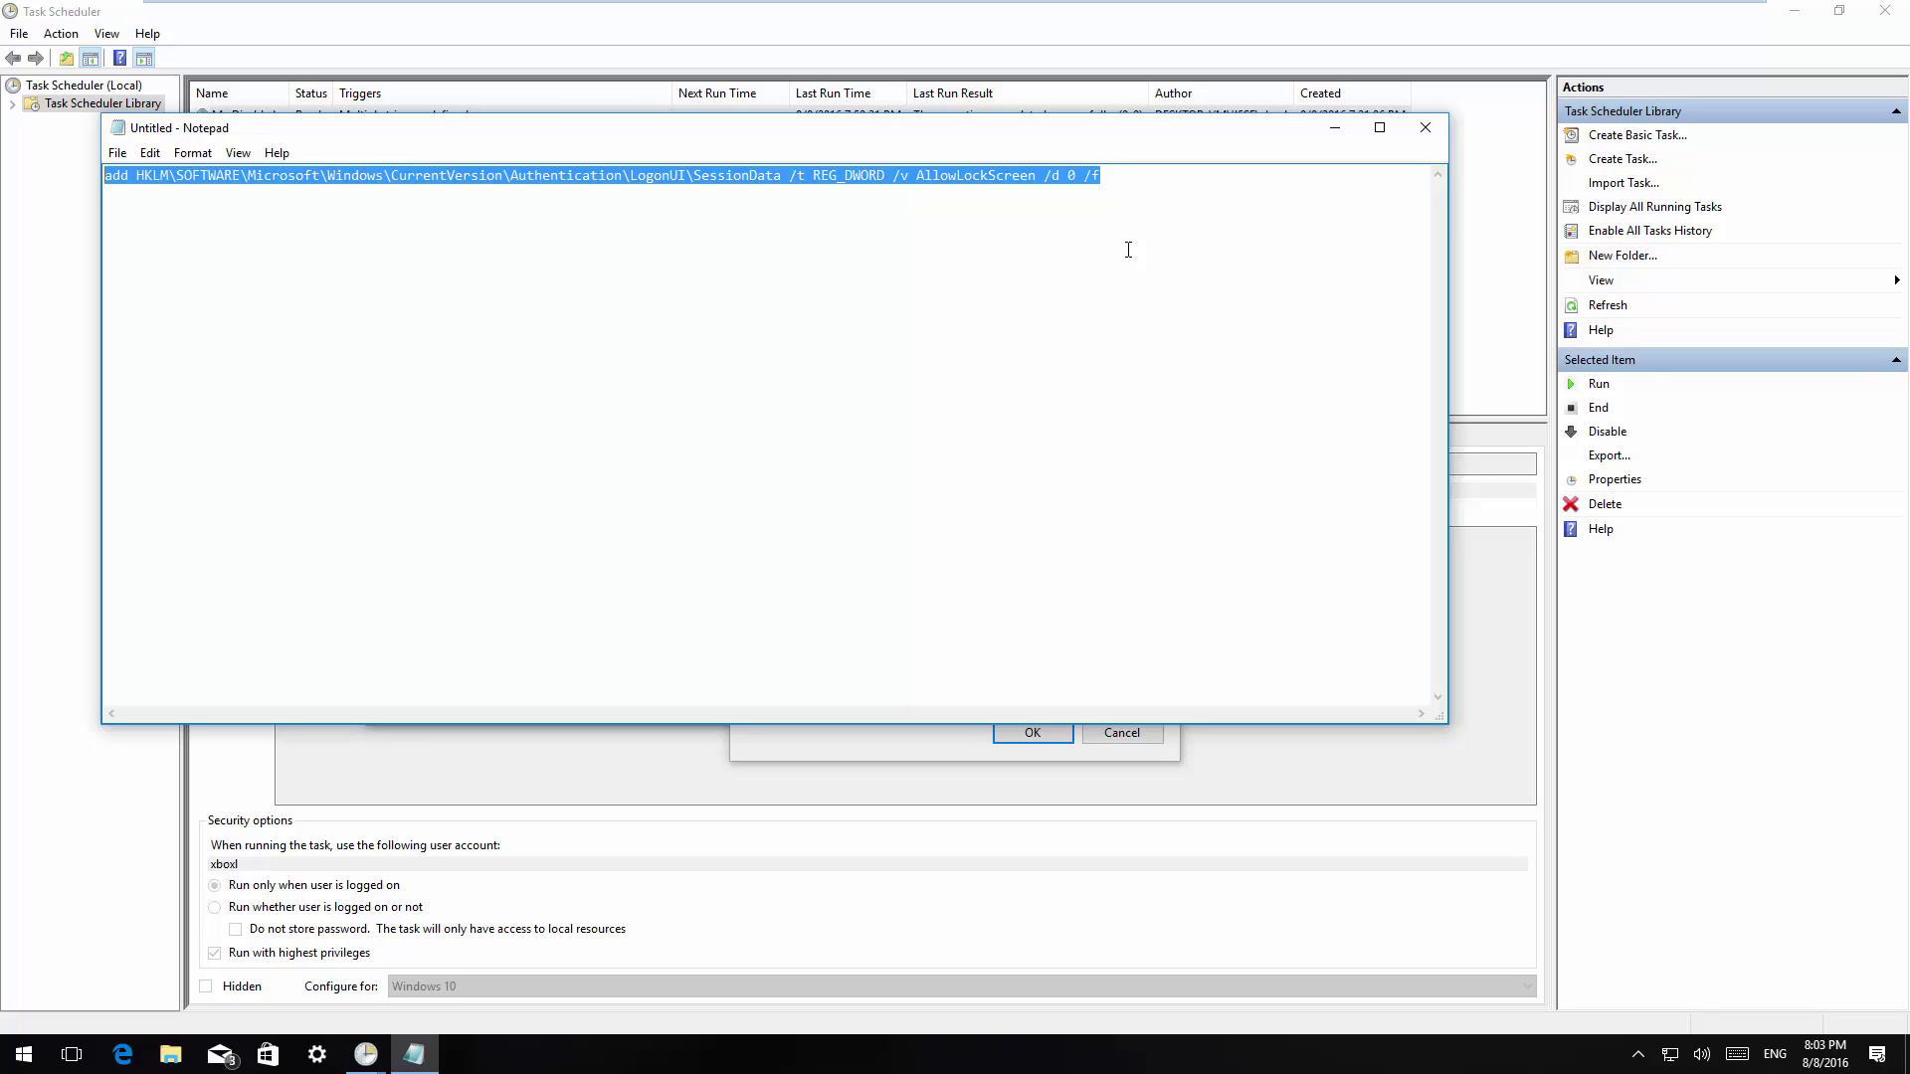
Minimize Notepad and close the reg.exe action editor without changes.
left_click(1335, 128)
left_click(1110, 462)
left_click_drag(1131, 462, 1047, 462)
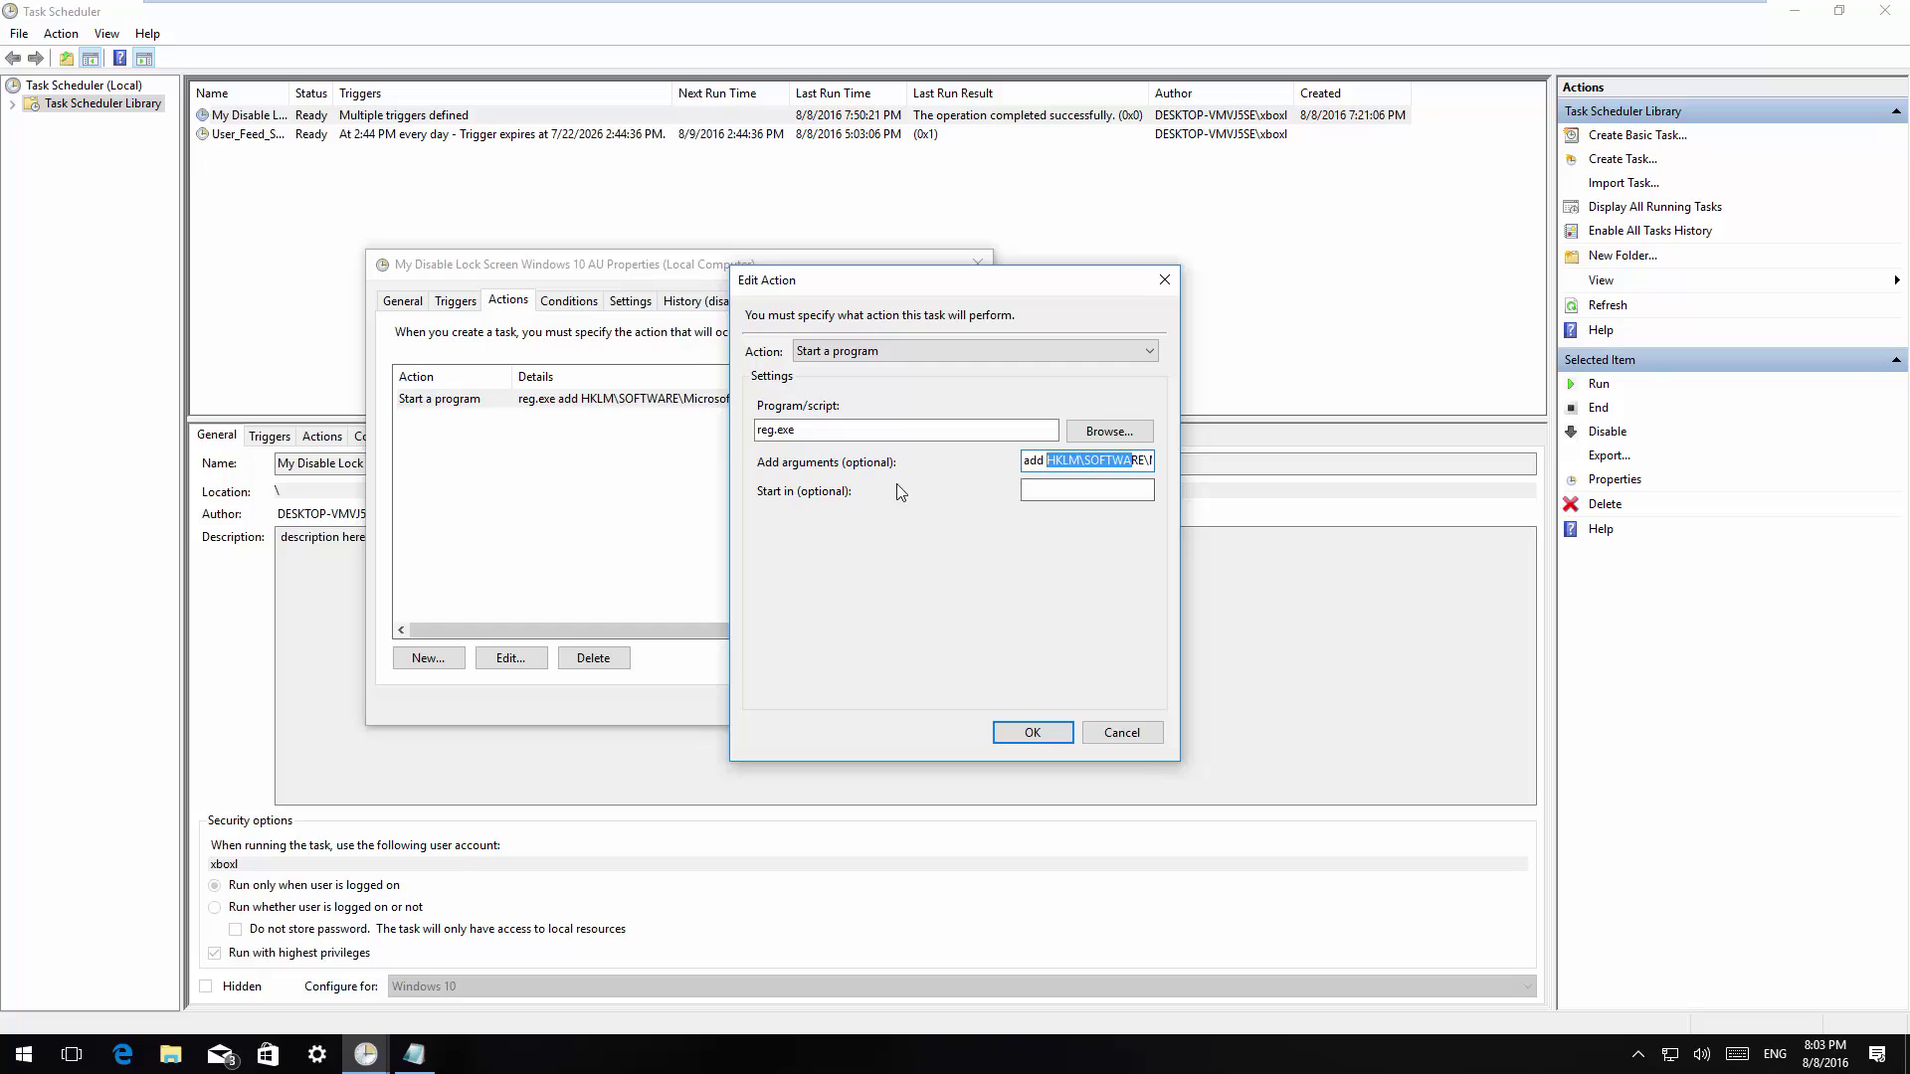
left_click(1121, 733)
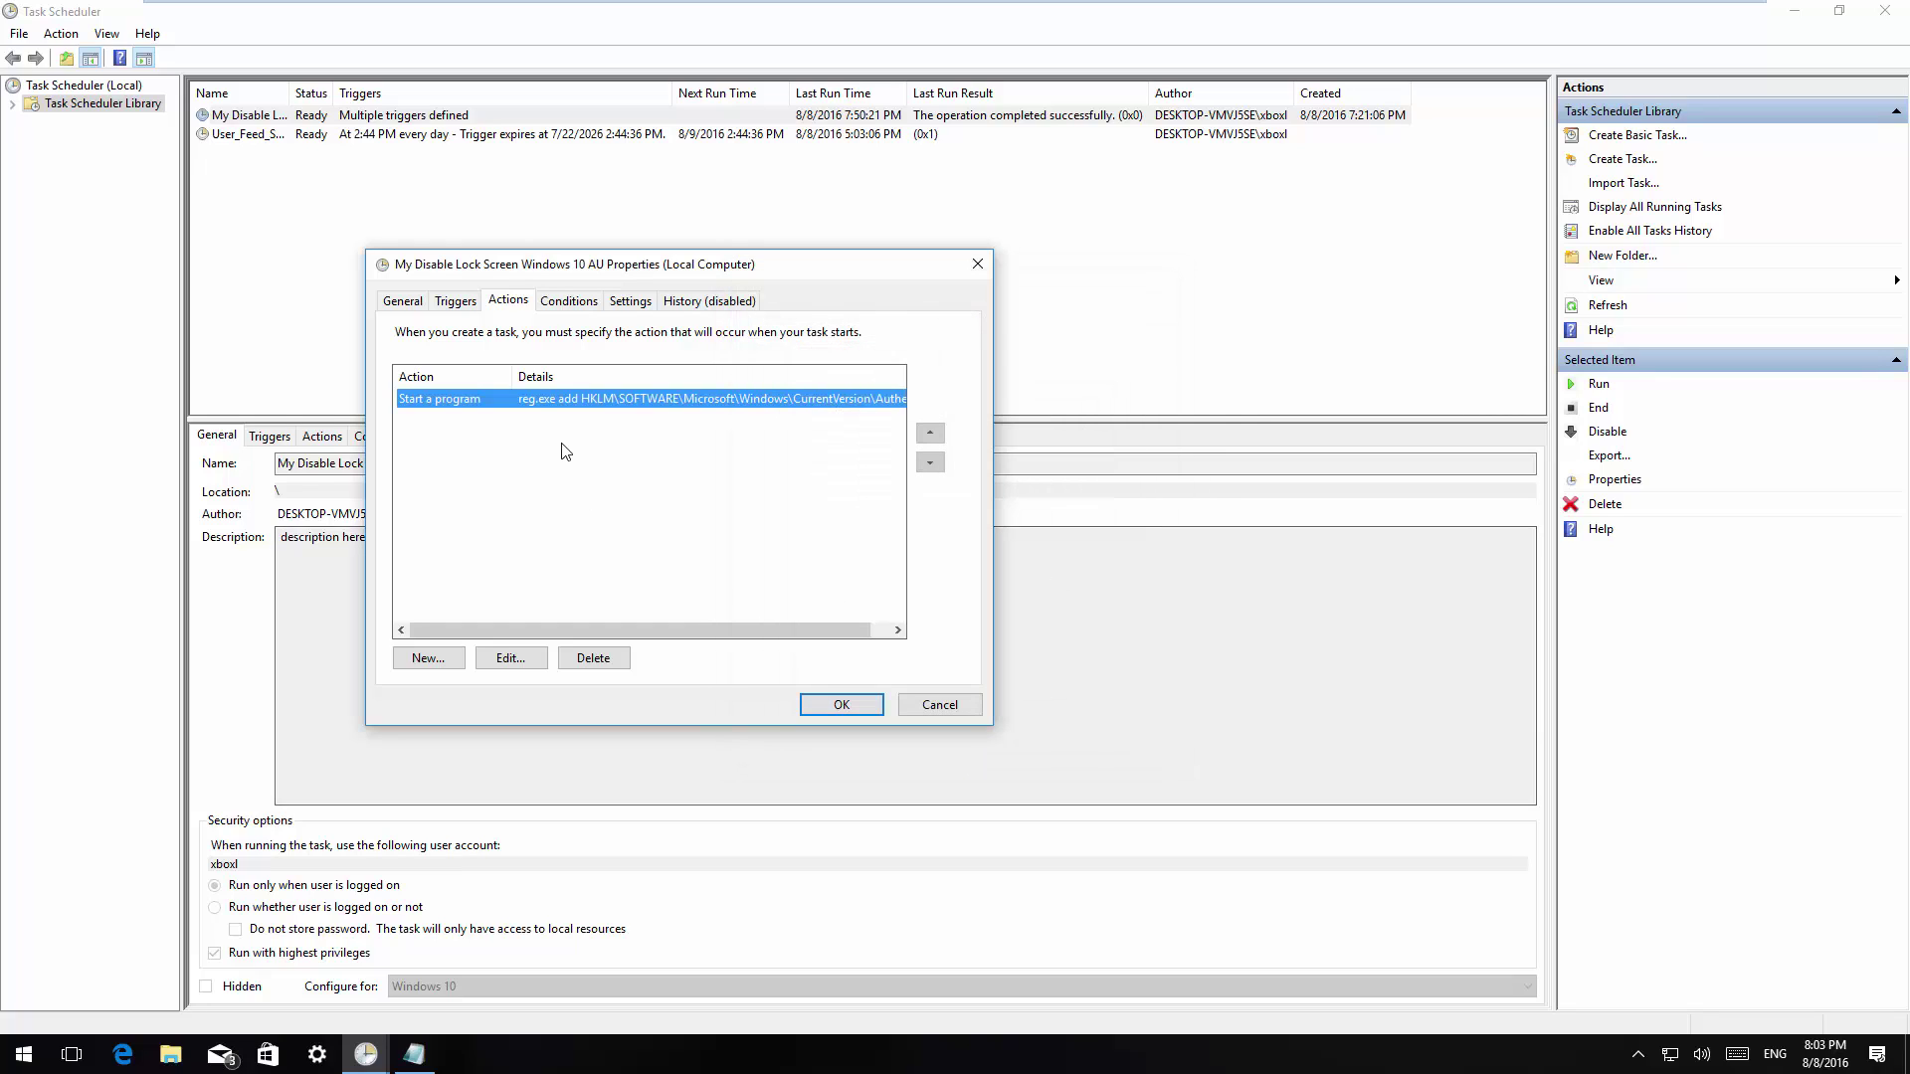
Toggle the start-only-on-AC-power condition on and back off, then view Settings.
left_click(565, 302)
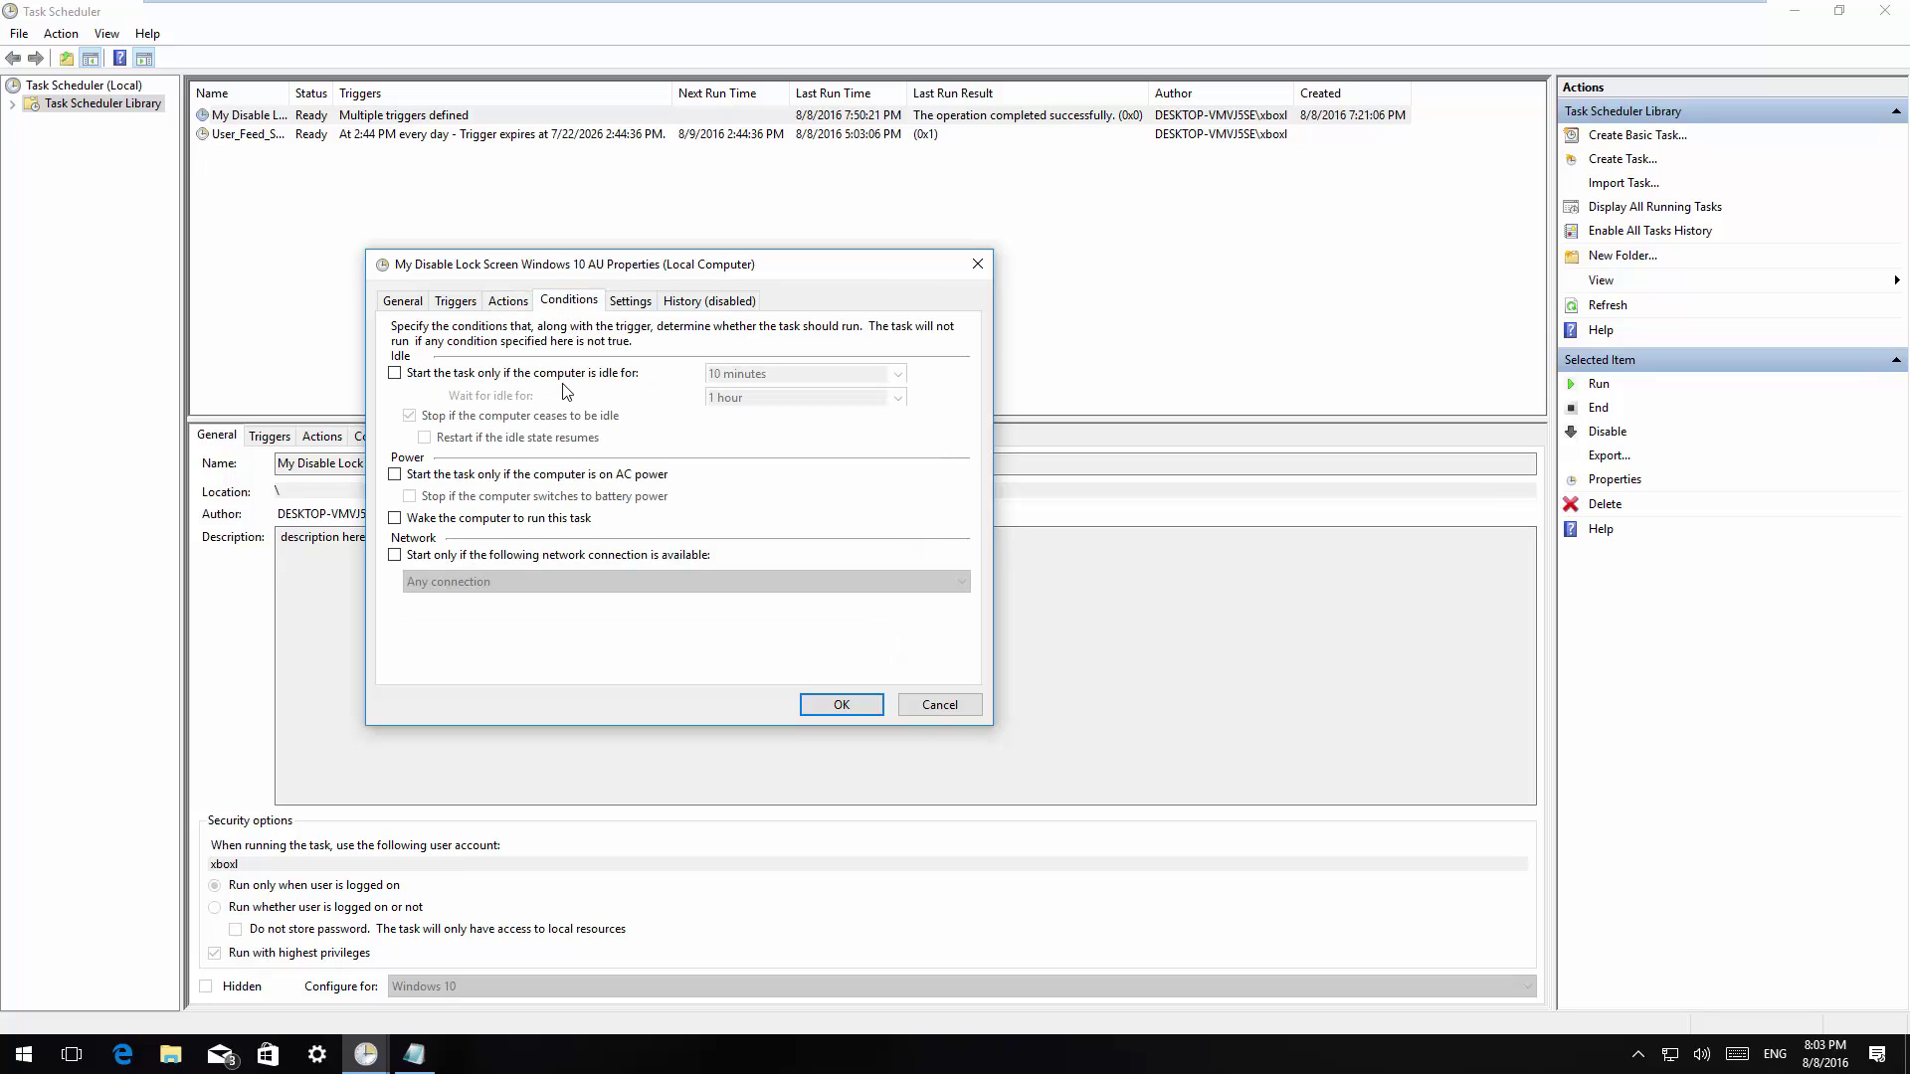
left_click(395, 475)
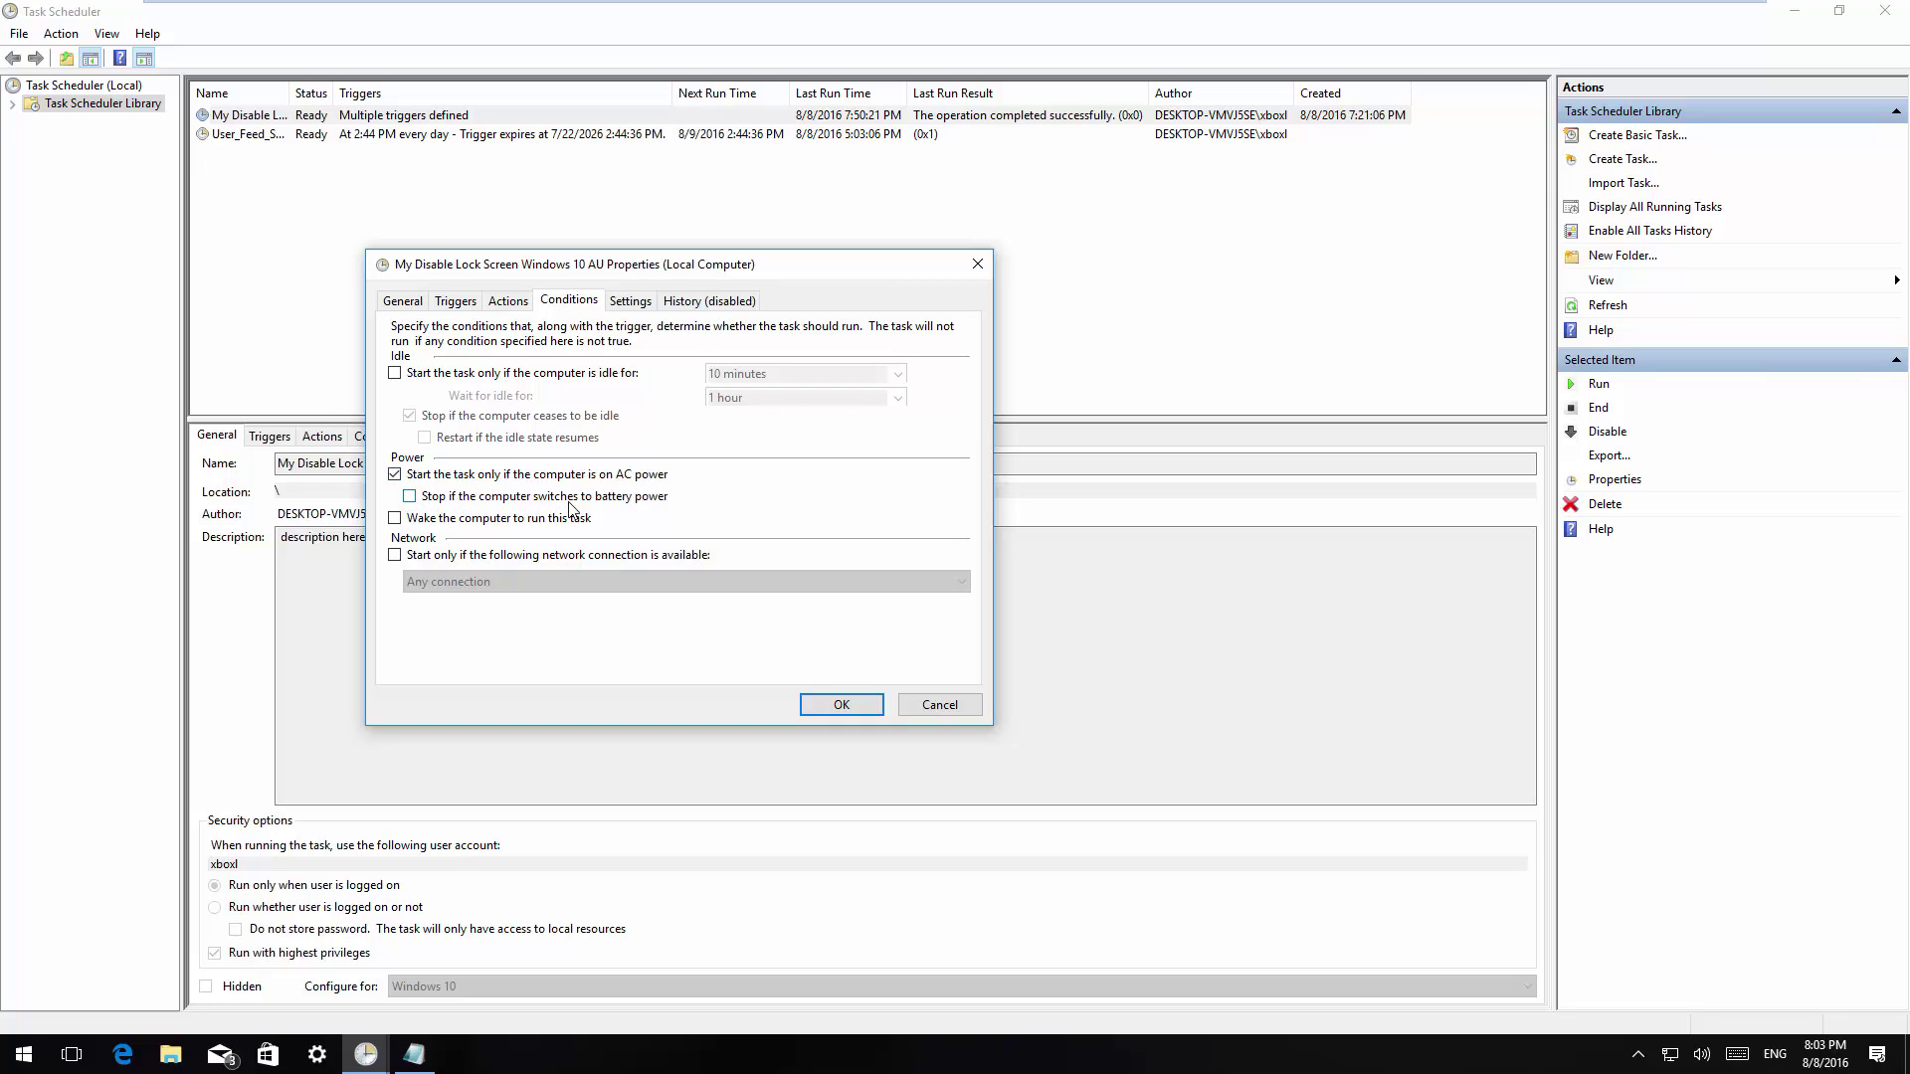
left_click(395, 476)
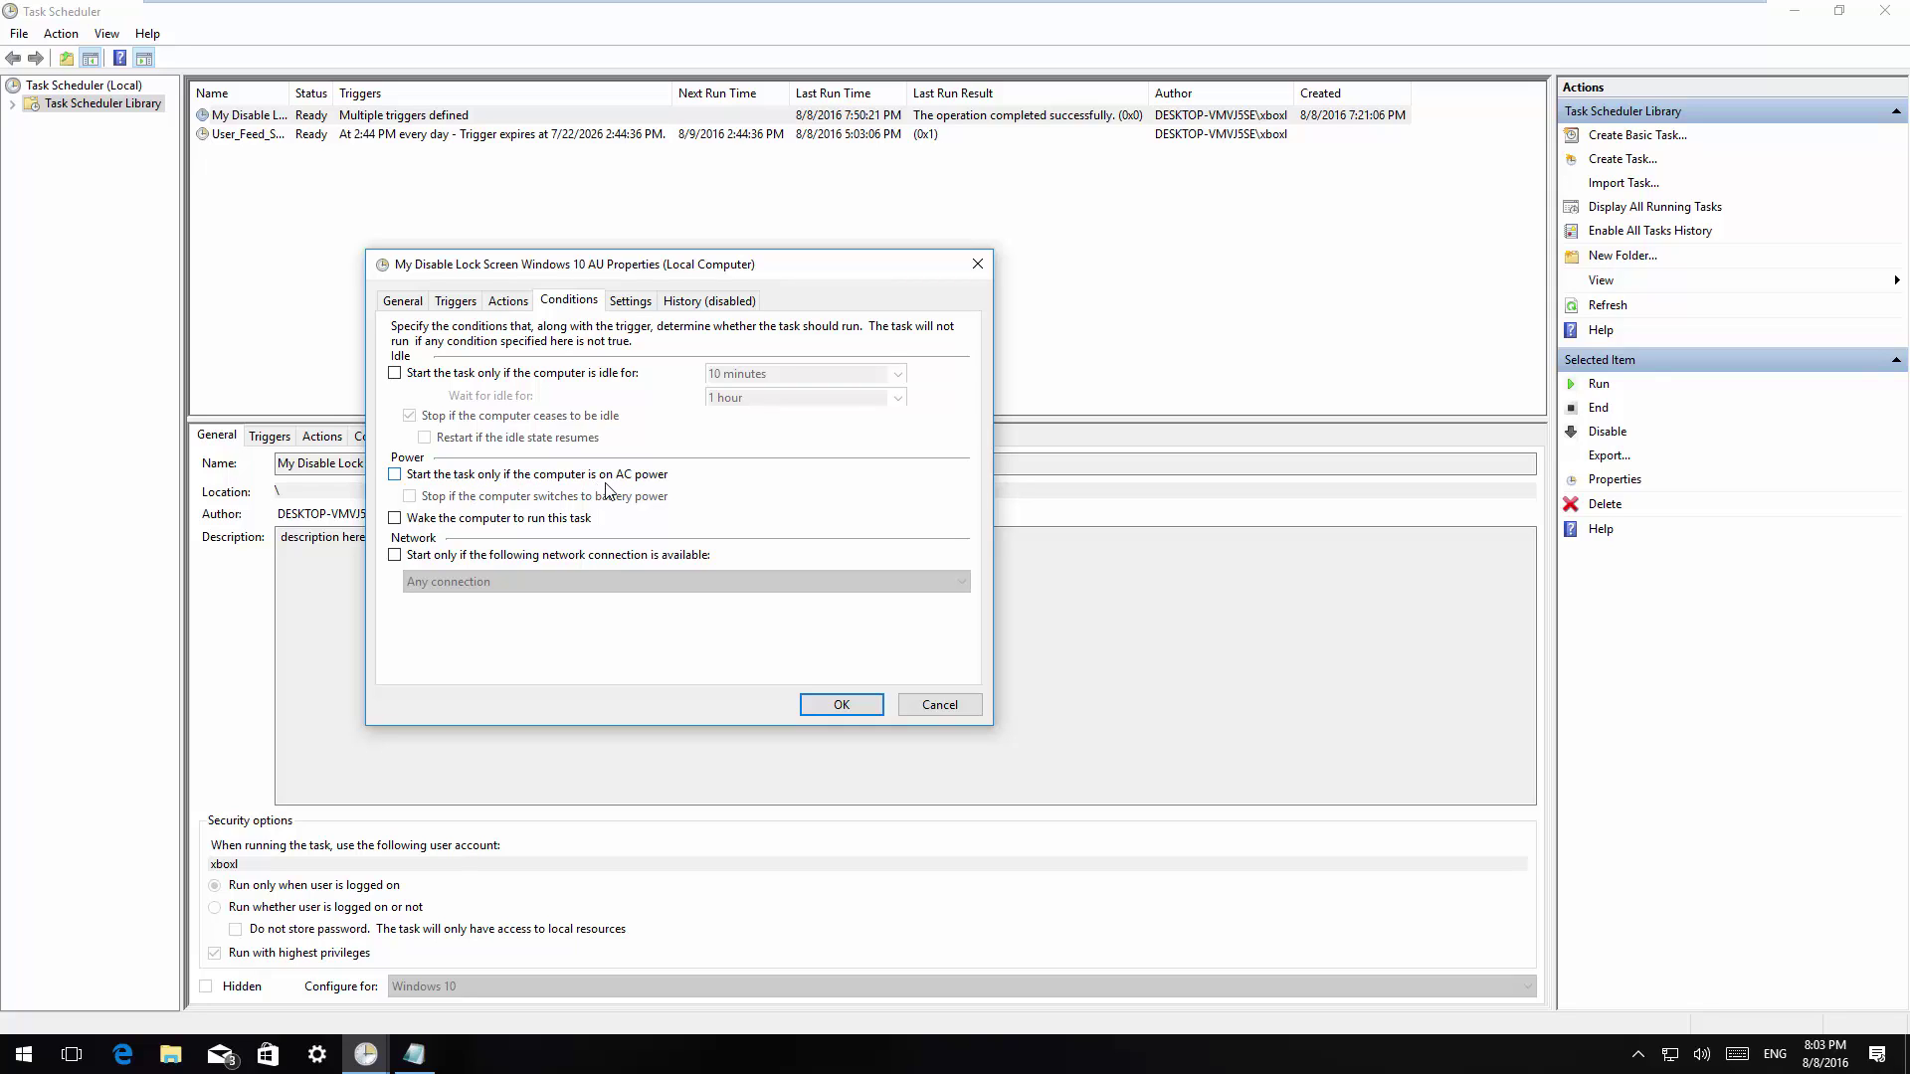
left_click(628, 306)
Check the task's empty History, save the properties with OK, and run the task.
left_click(680, 309)
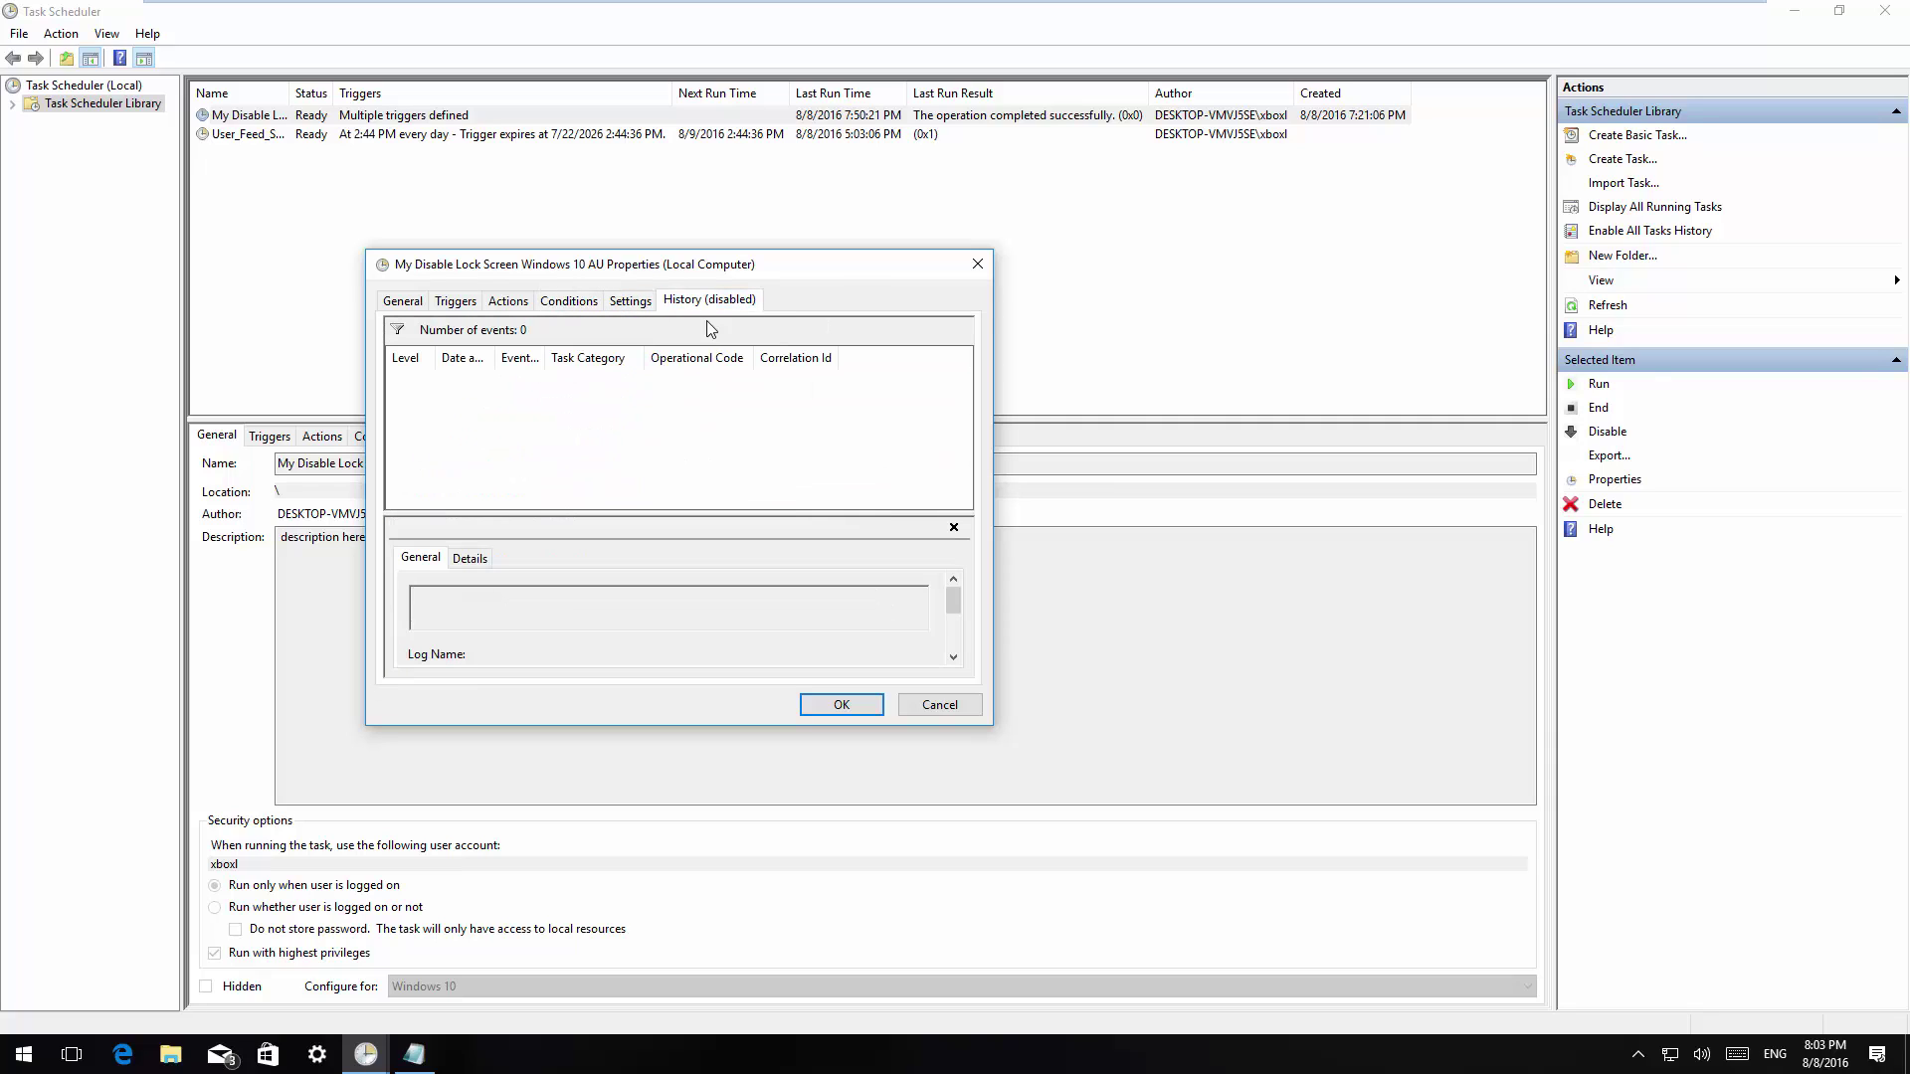
left_click(844, 711)
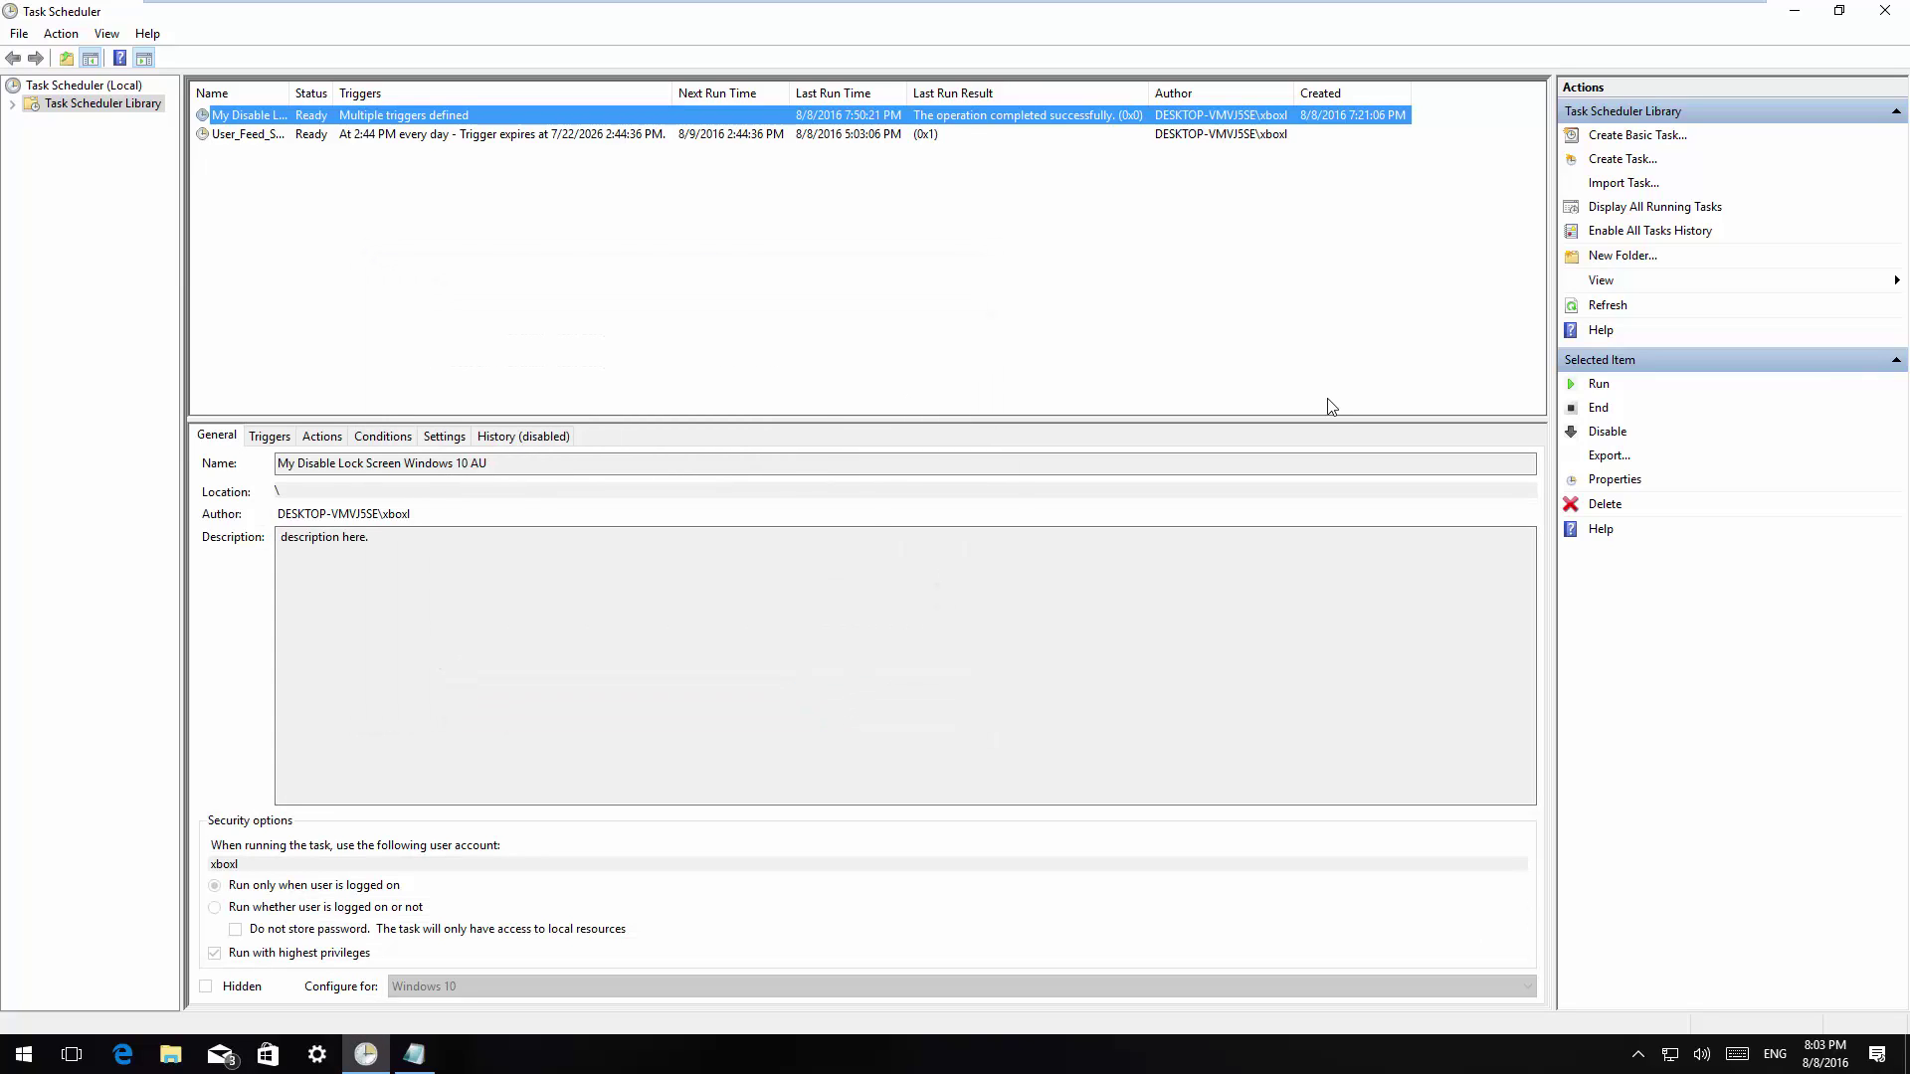
left_click(1595, 385)
Lock the PC, unlock it with the account PIN, then sign out from the Start menu.
left_click(25, 1055)
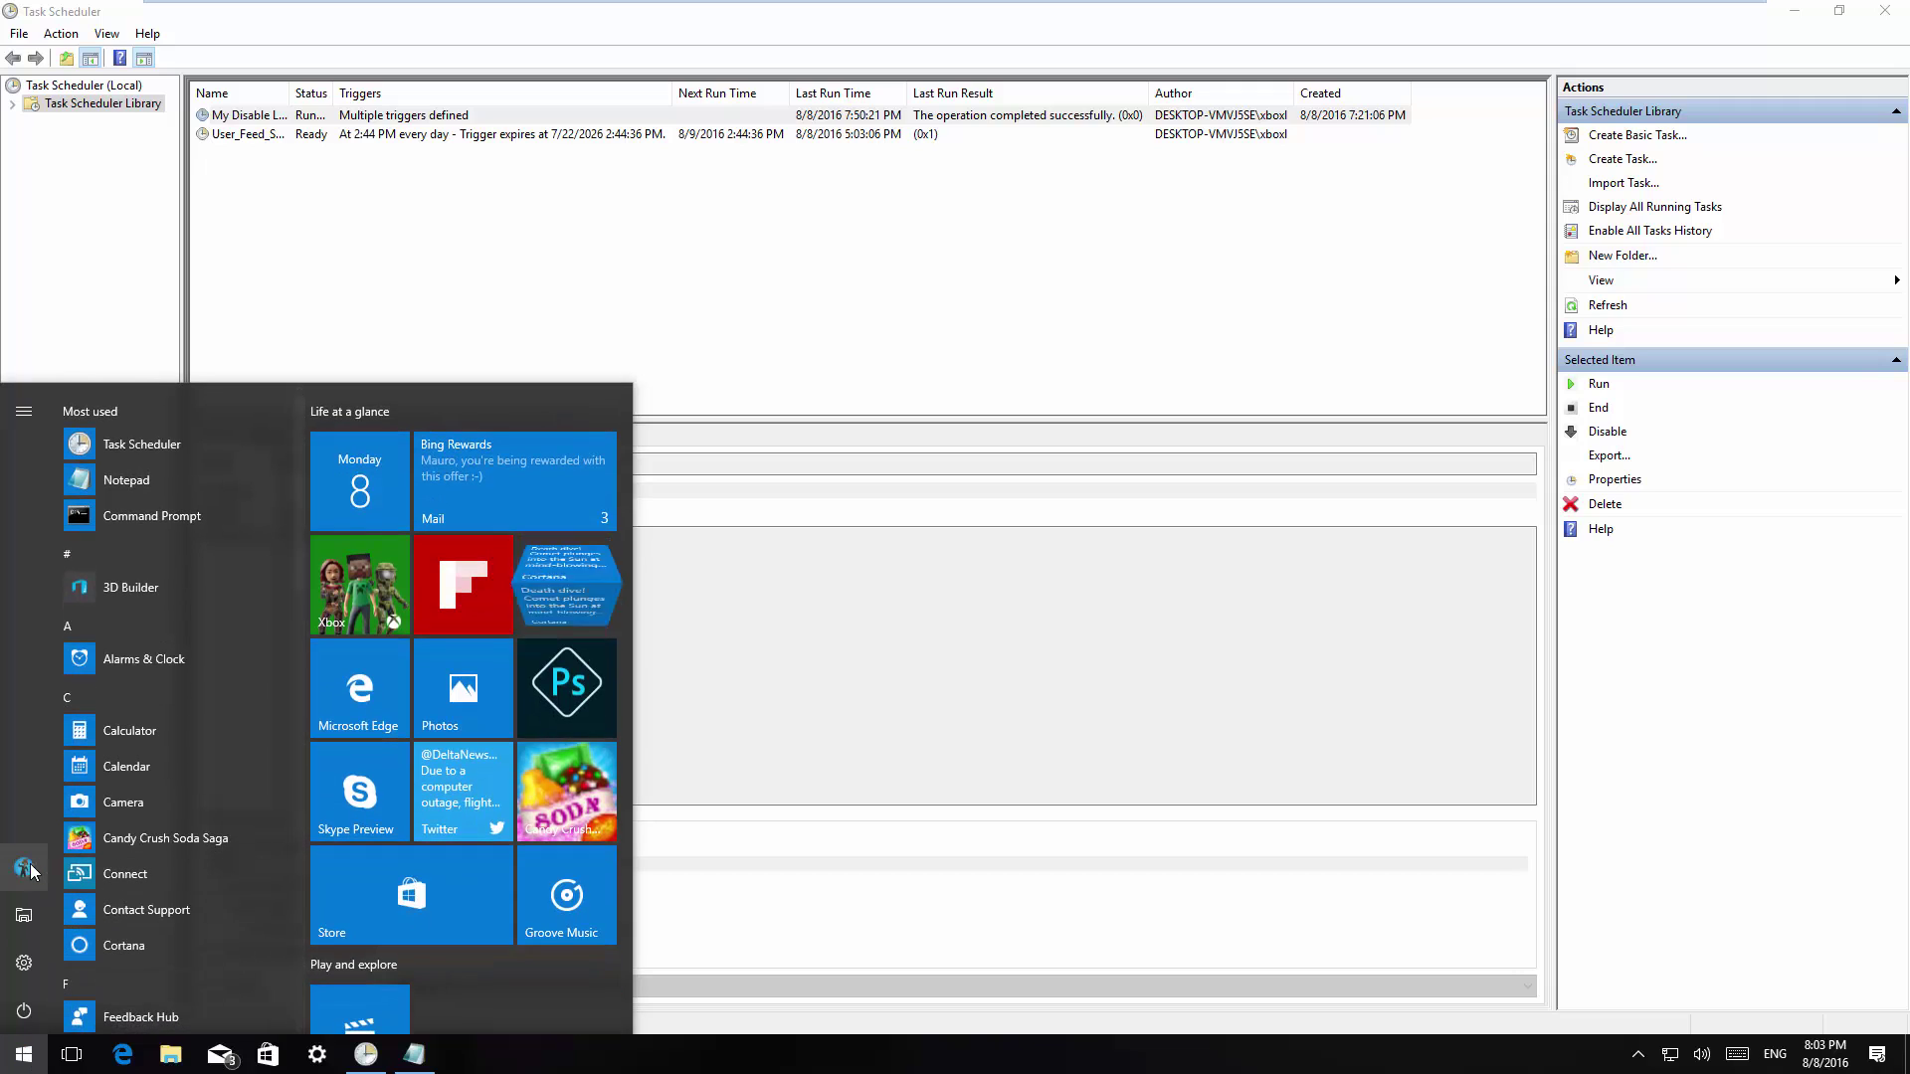
left_click(24, 868)
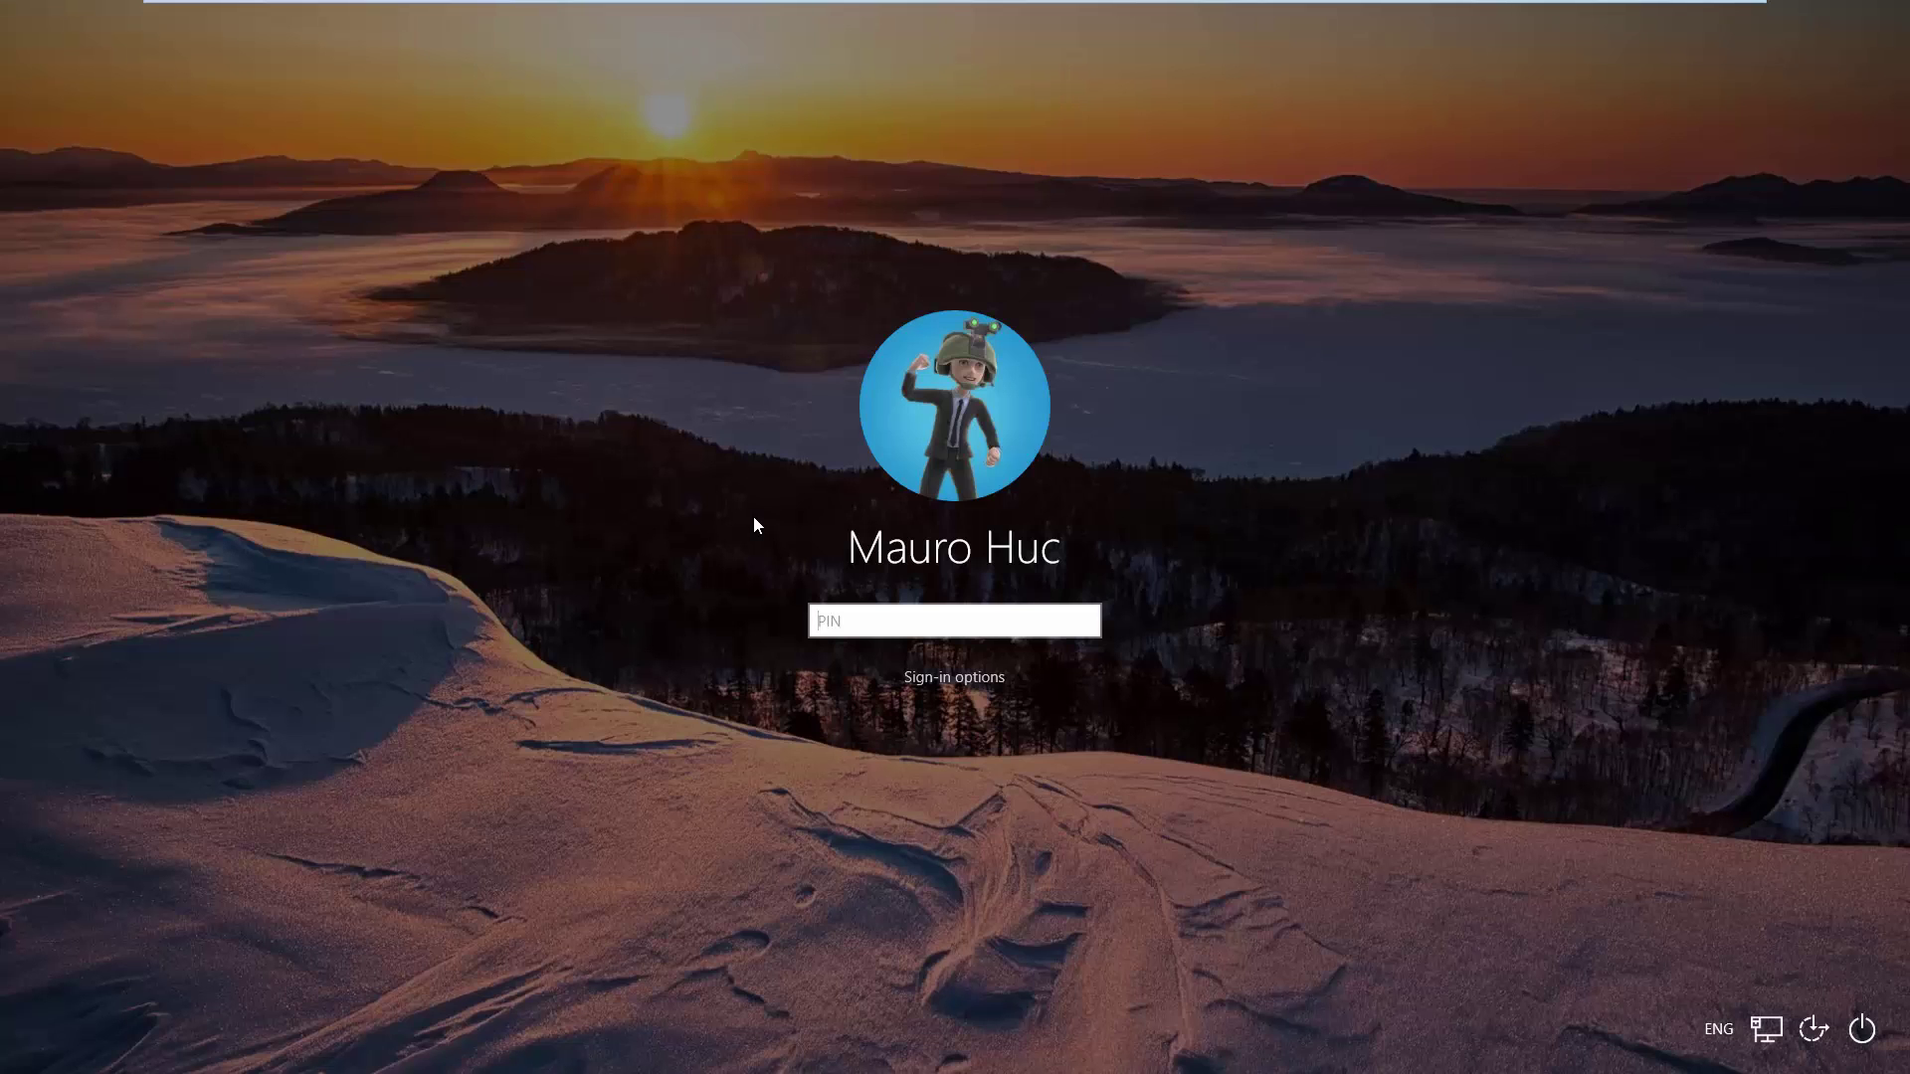
type("****")
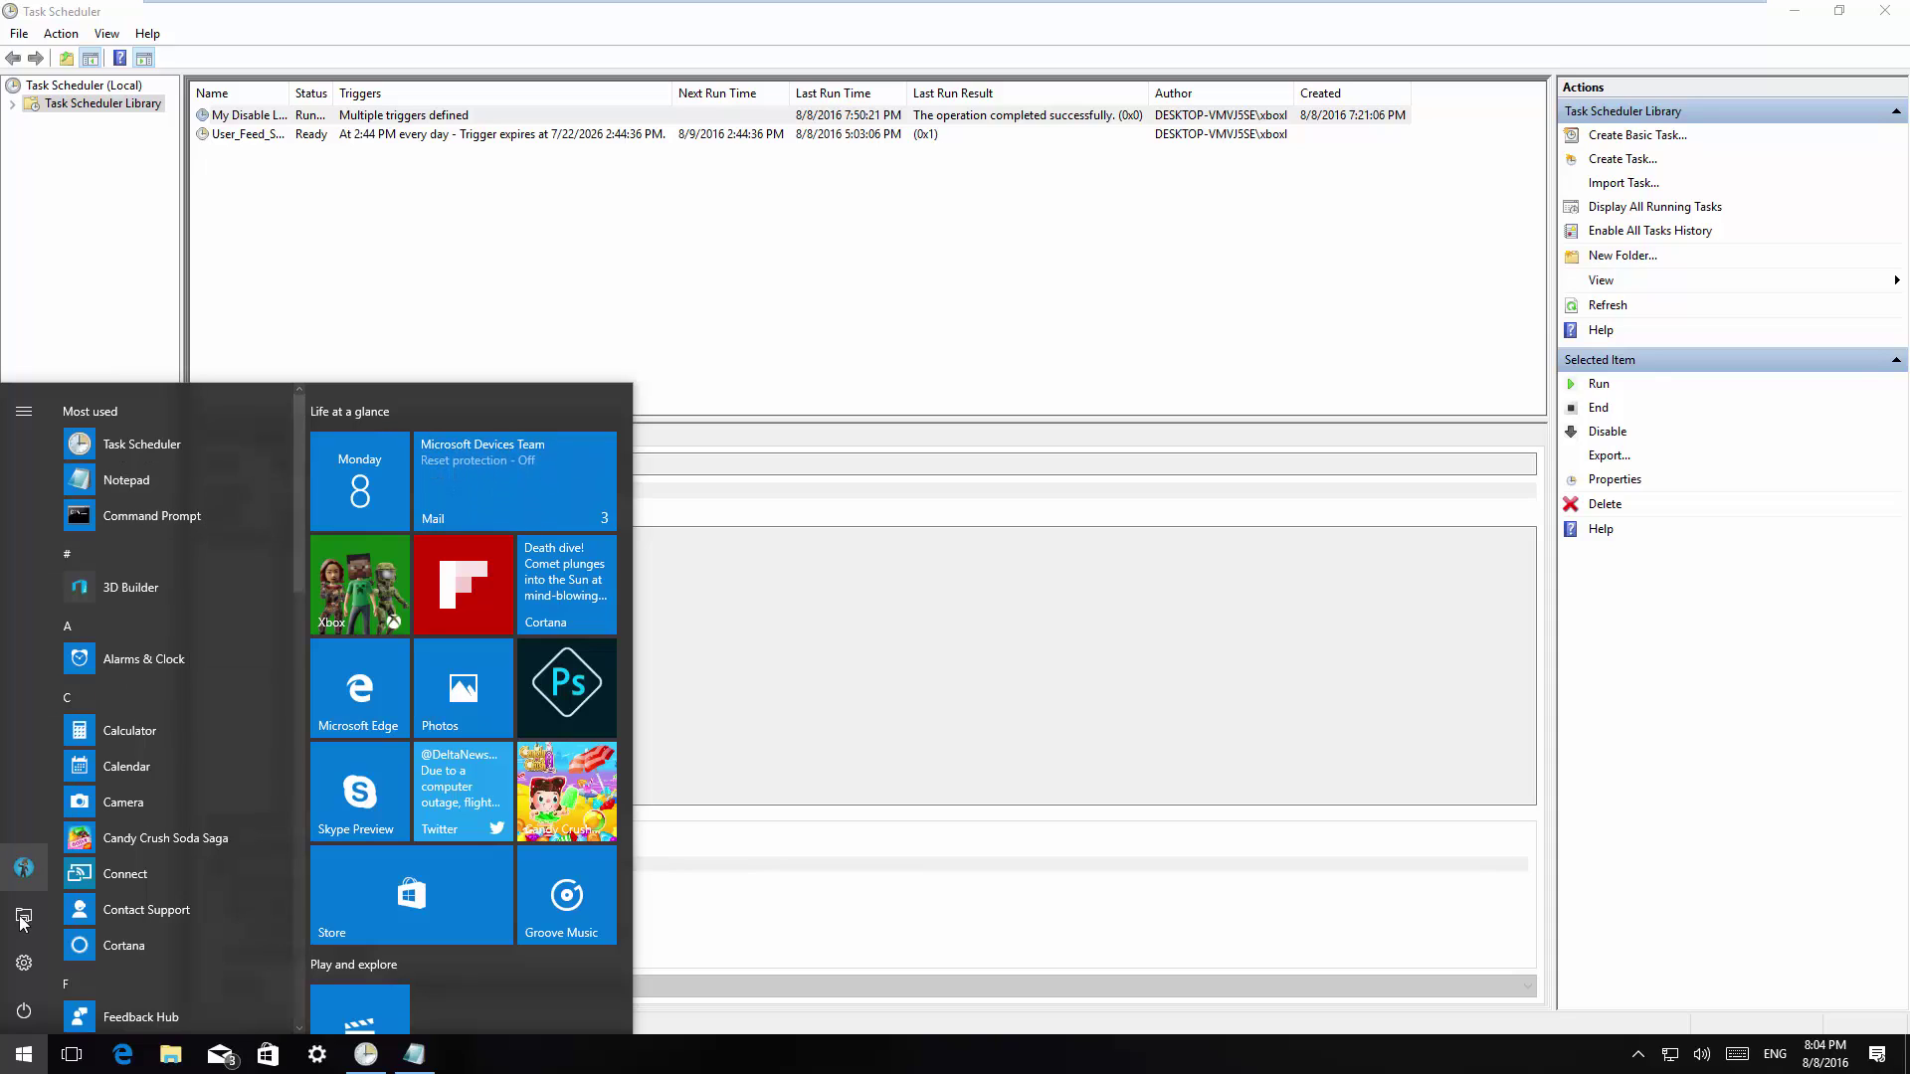
left_click(42, 871)
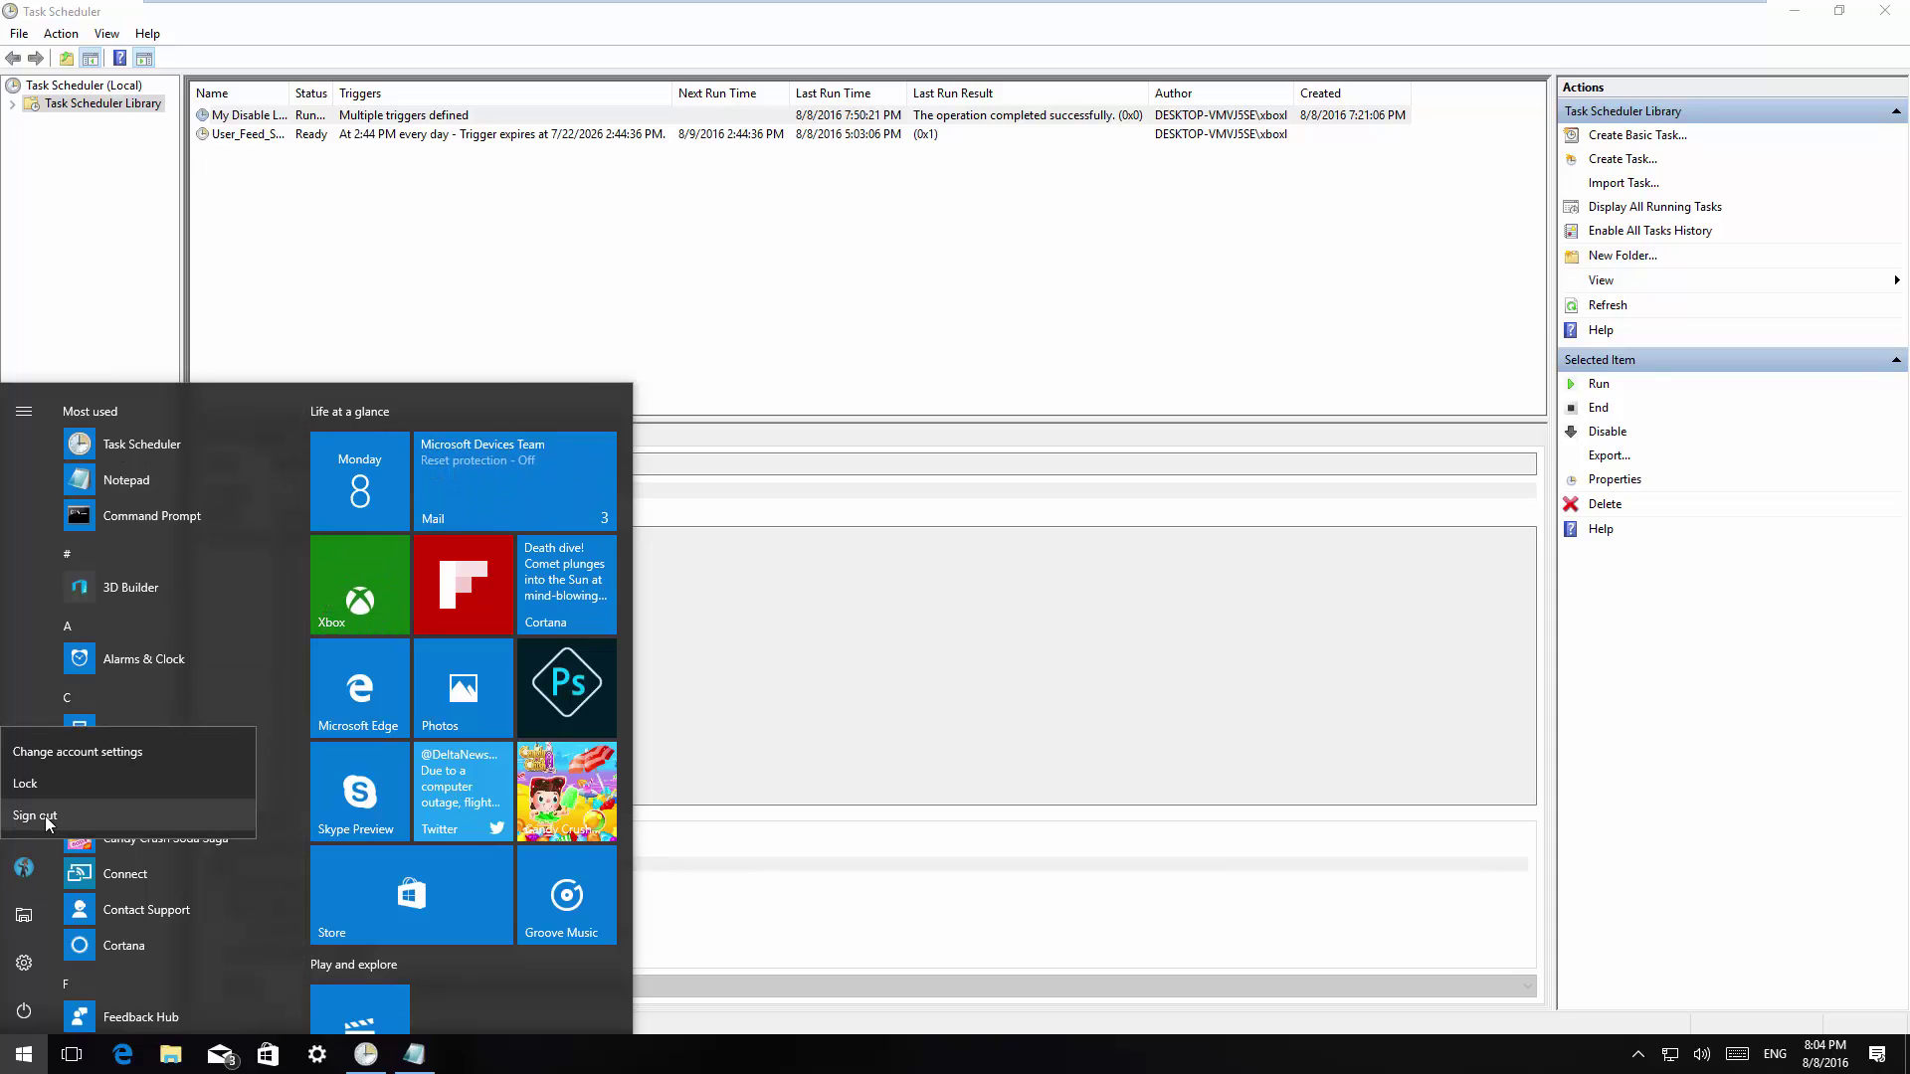
left_click(84, 815)
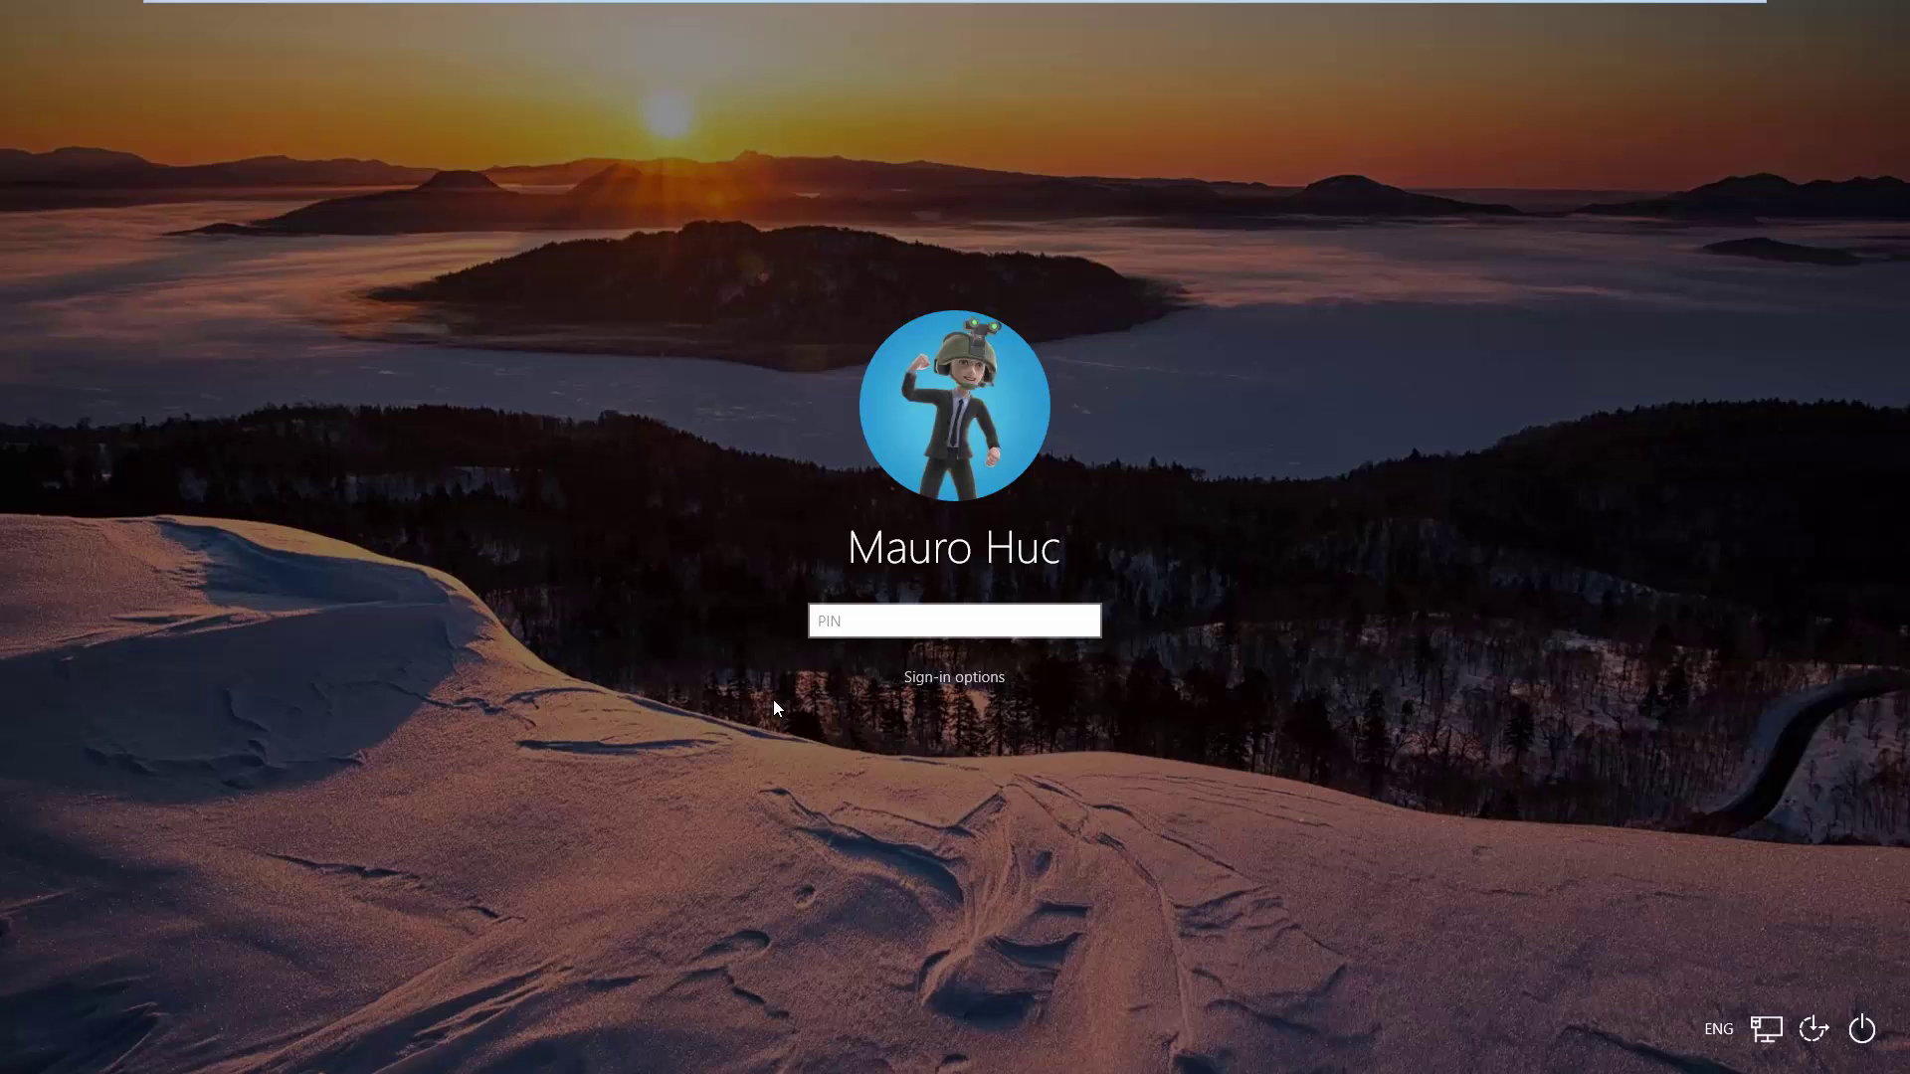
Enter the account PIN at the Windows 10 sign-in screen to sign back in.
type("••••")
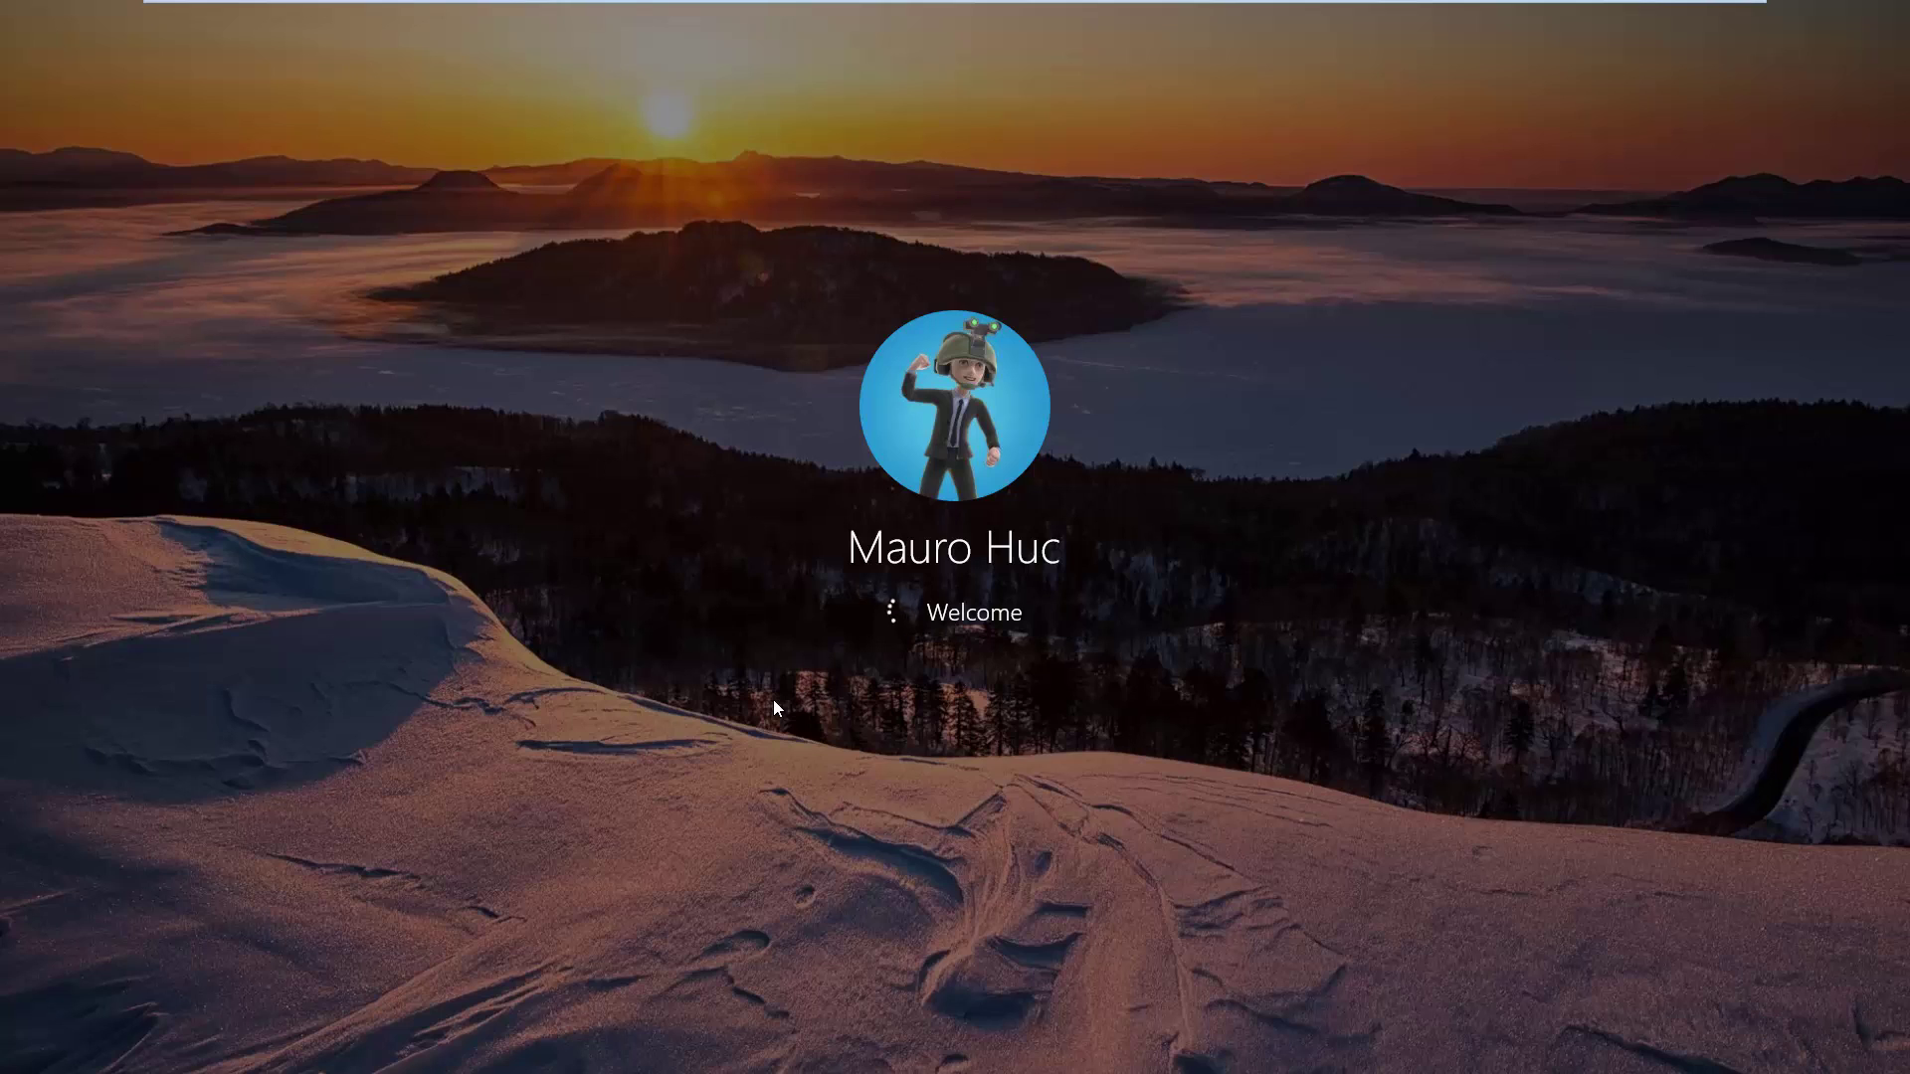